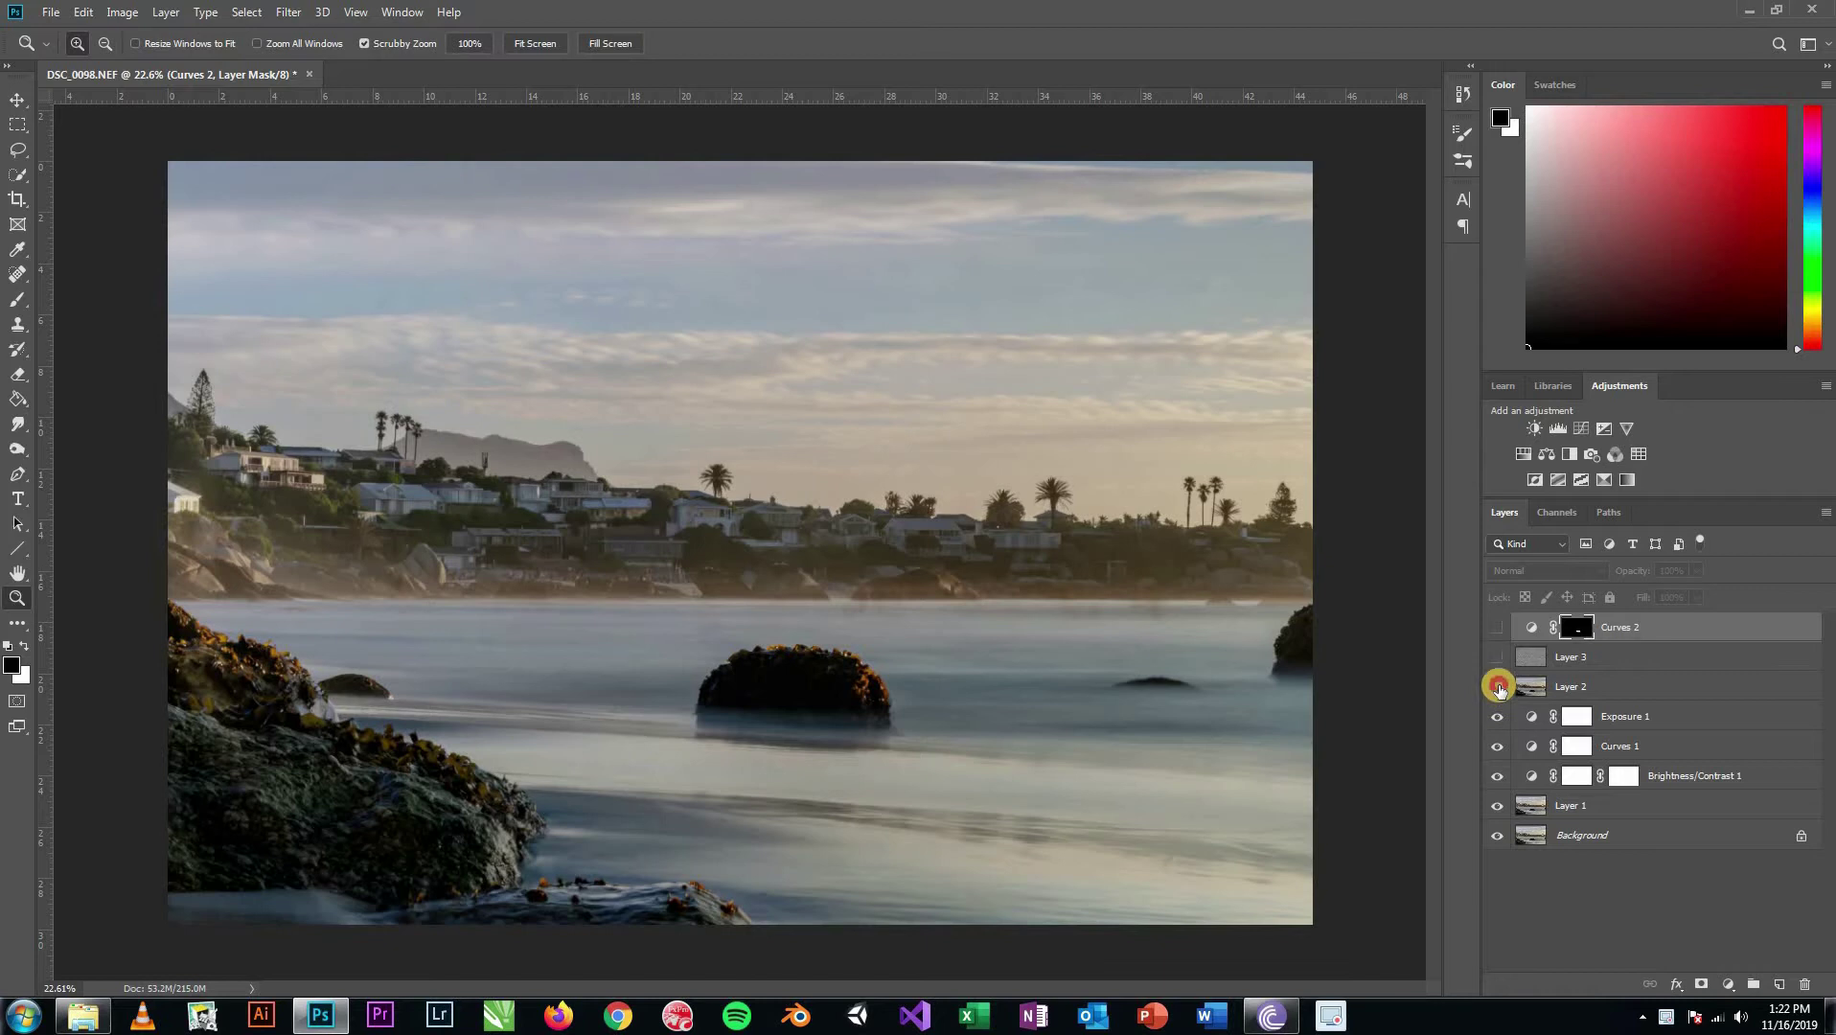
Step: Turn the visibility of Layer 3 and the Curves 2 adjustment layer back on
click(1497, 658)
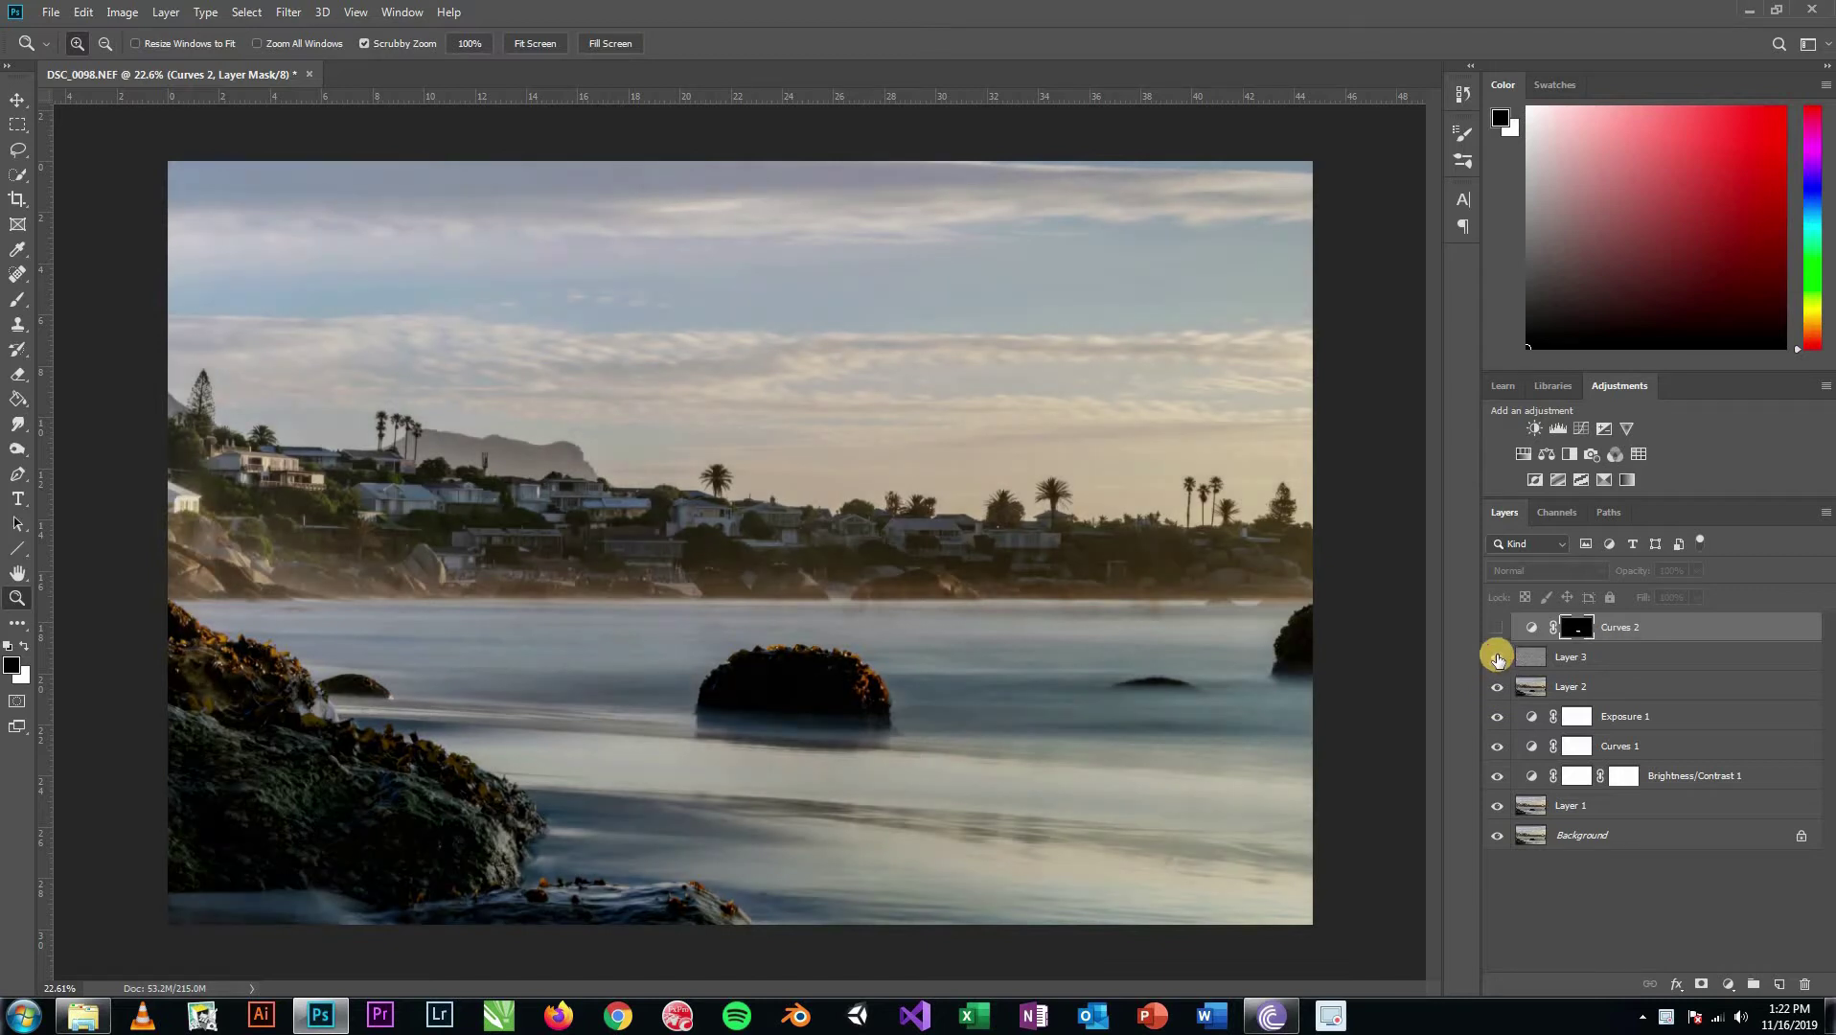
click(1500, 626)
click(1501, 627)
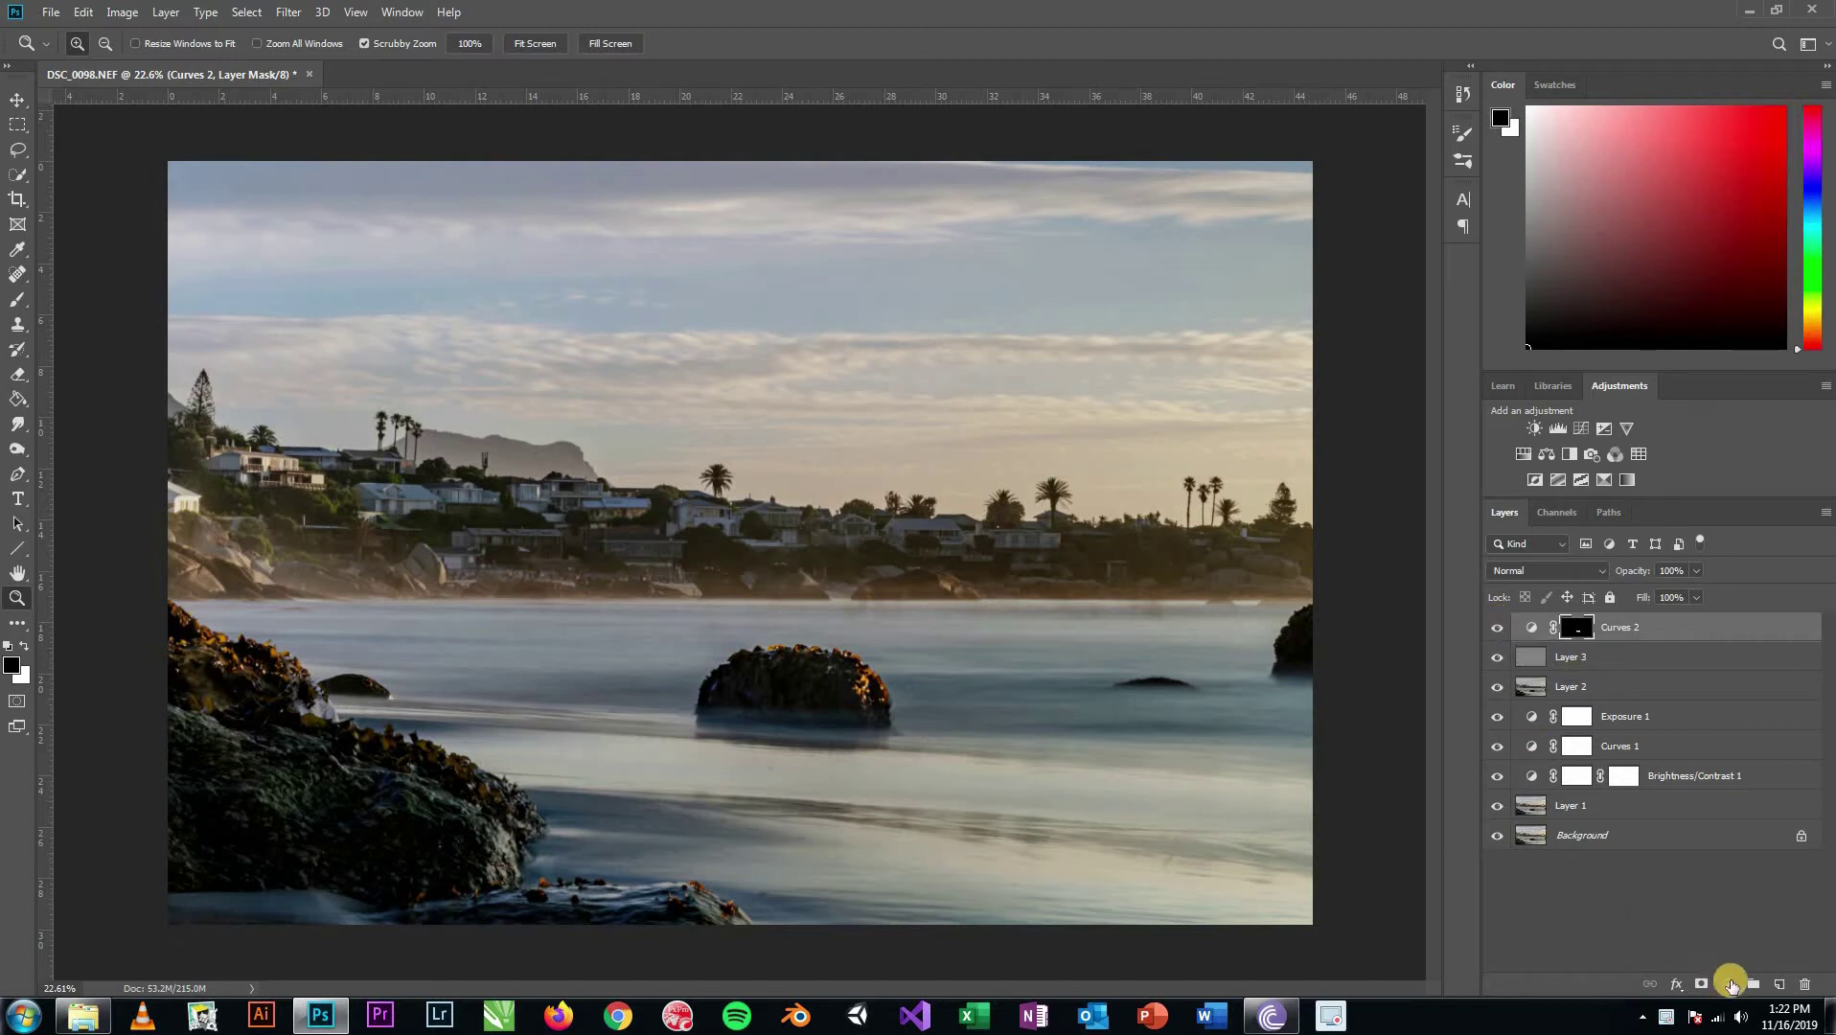
Step: Add a Hue/Saturation adjustment layer above Curves 2, shift the hue of the Reds and raise their saturation
click(1730, 984)
click(1720, 799)
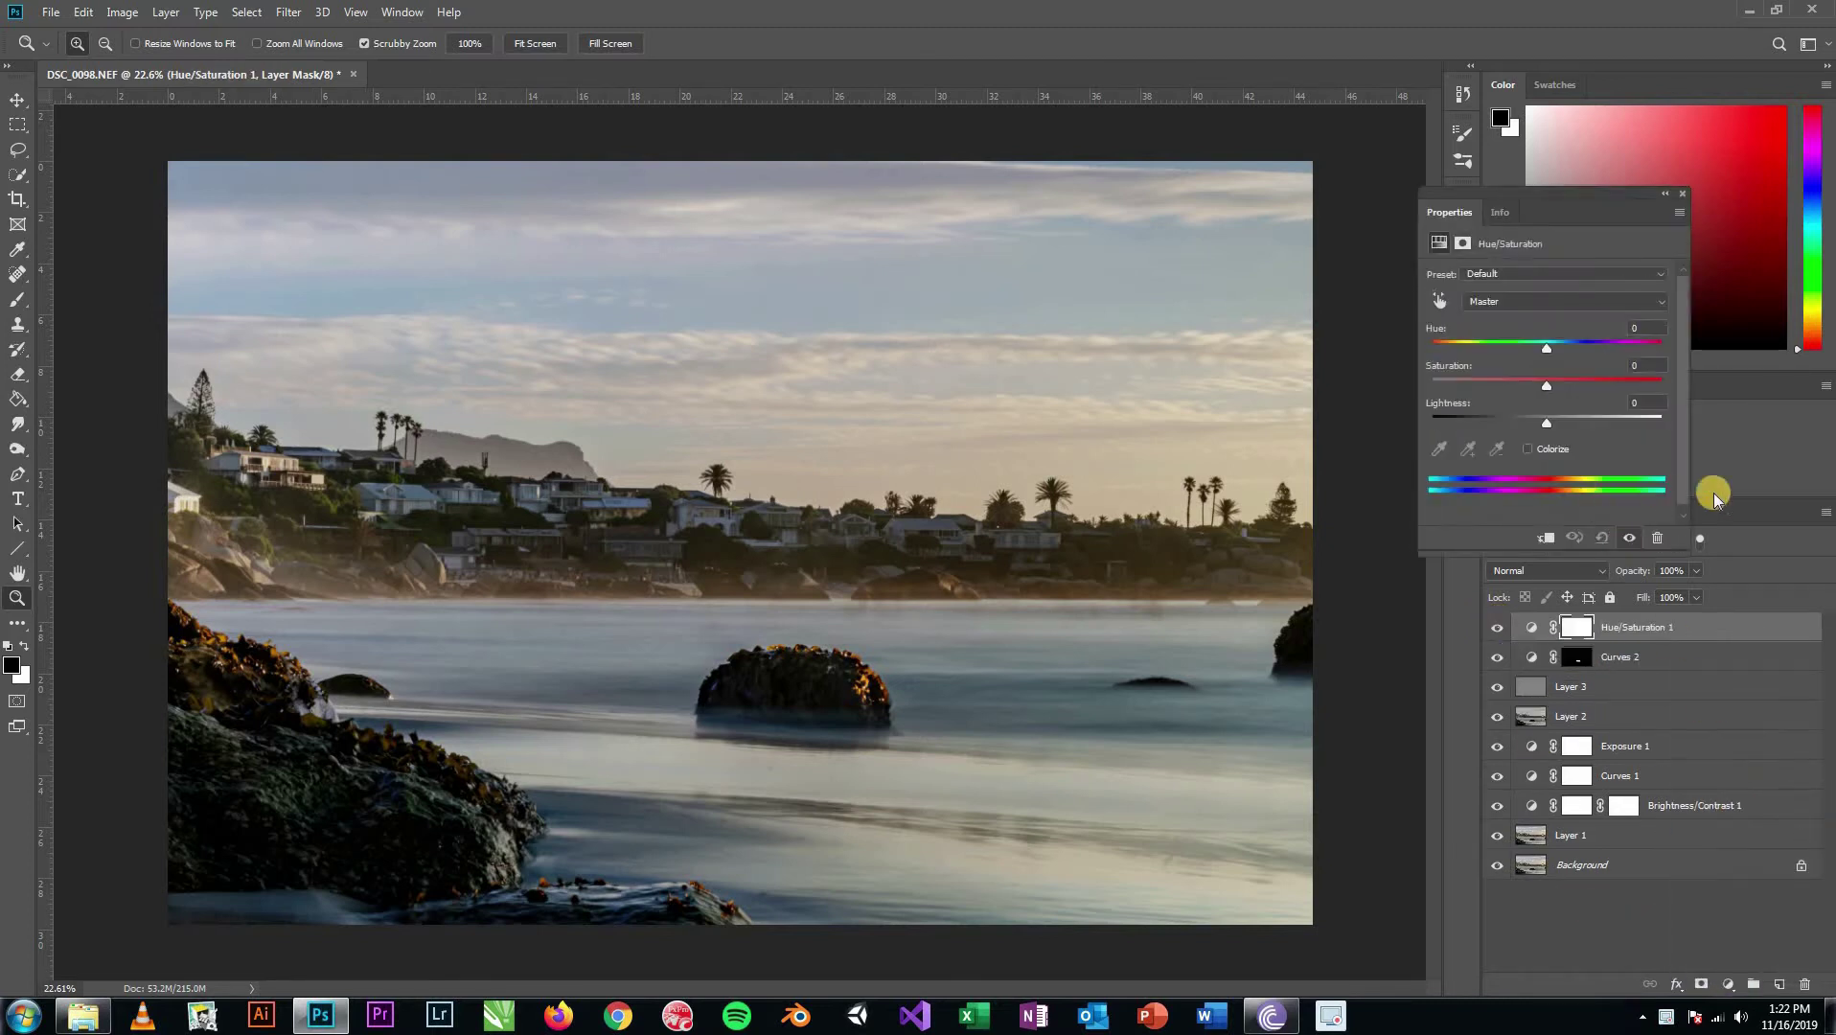
click(1516, 301)
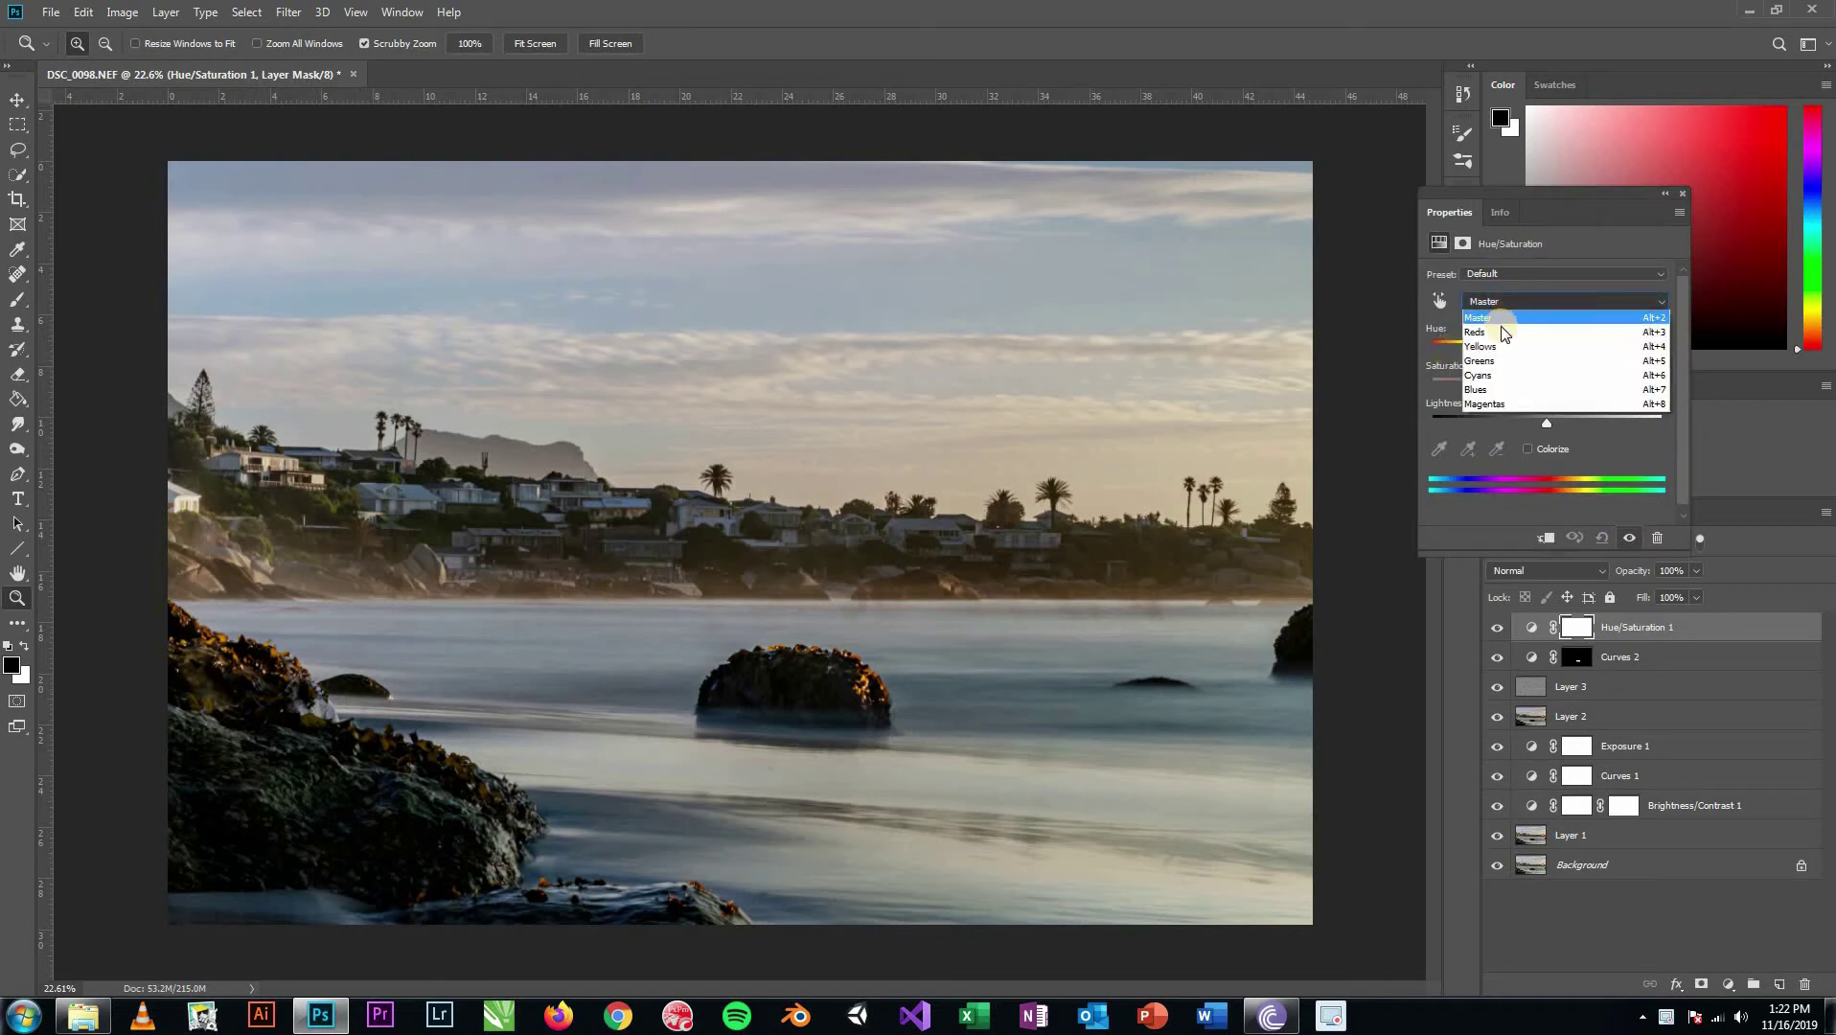
click(1475, 332)
drag(1512, 343, 1566, 368)
click(1575, 381)
Step: Set the Yellows in the Hue/Saturation adjustment to hue +1 and saturation +23
click(1536, 295)
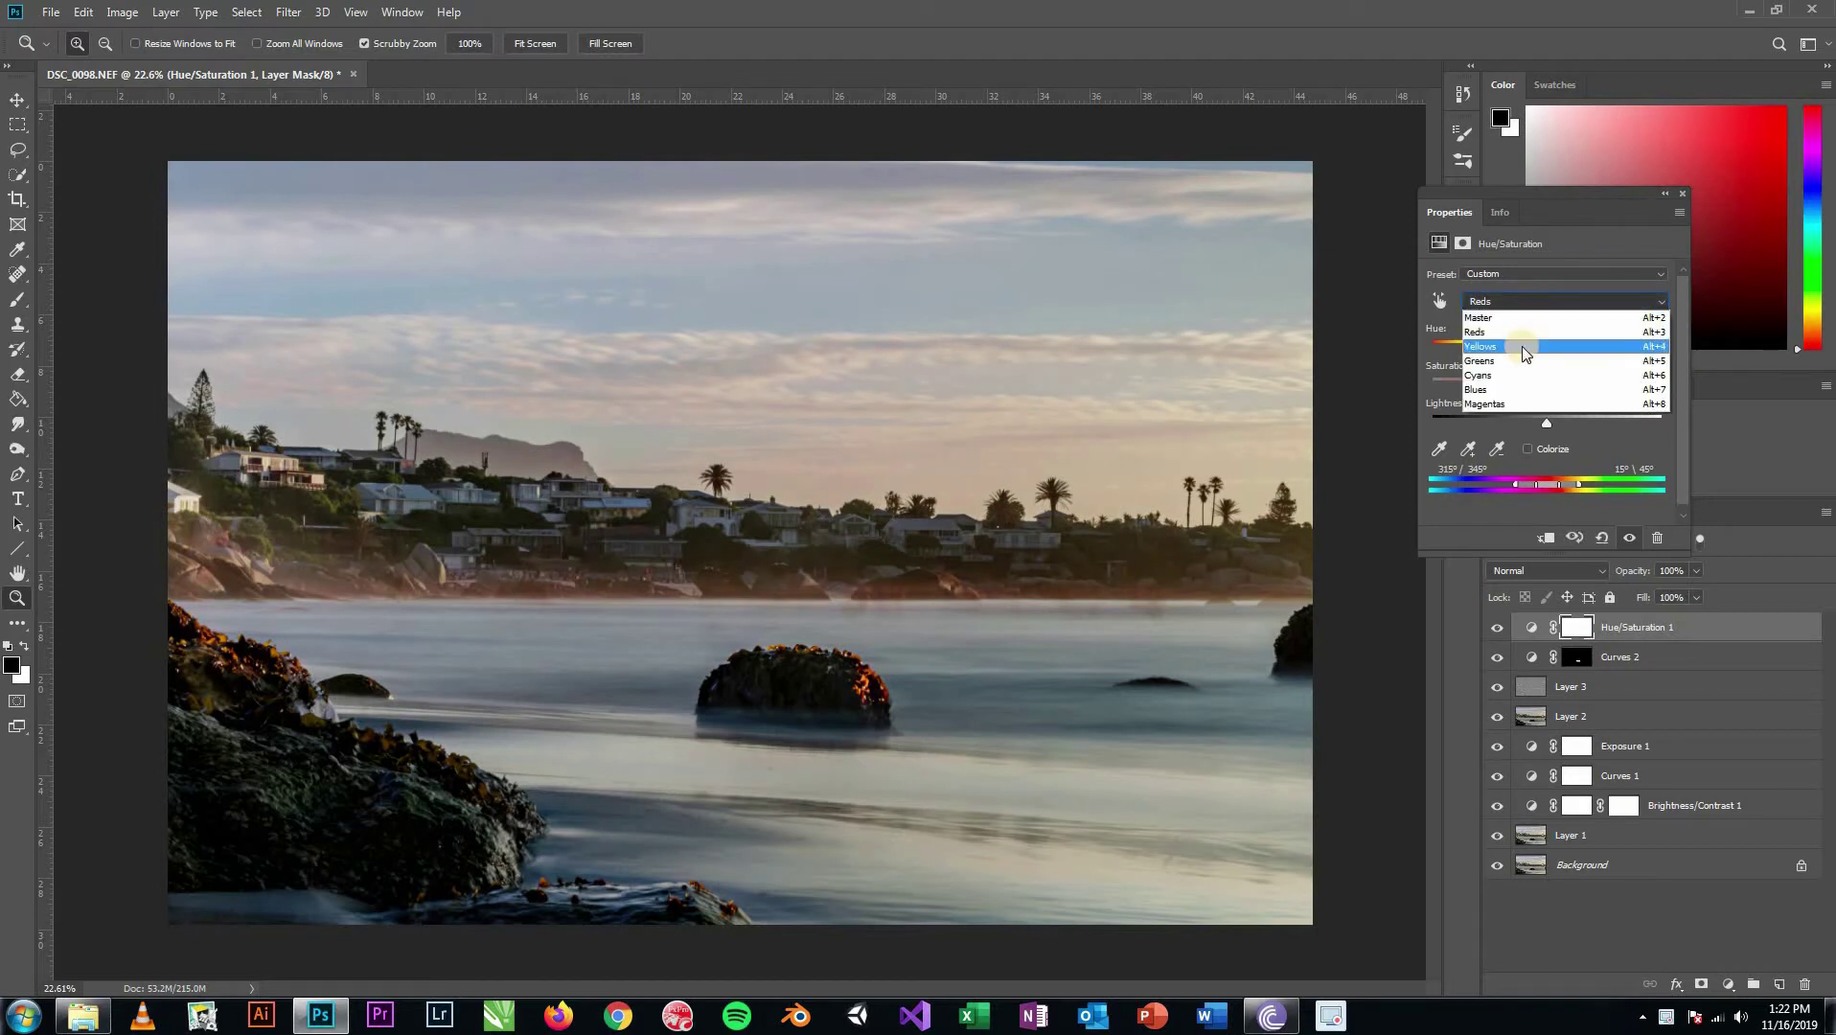
click(1523, 344)
click(1504, 341)
drag(1504, 341, 1566, 338)
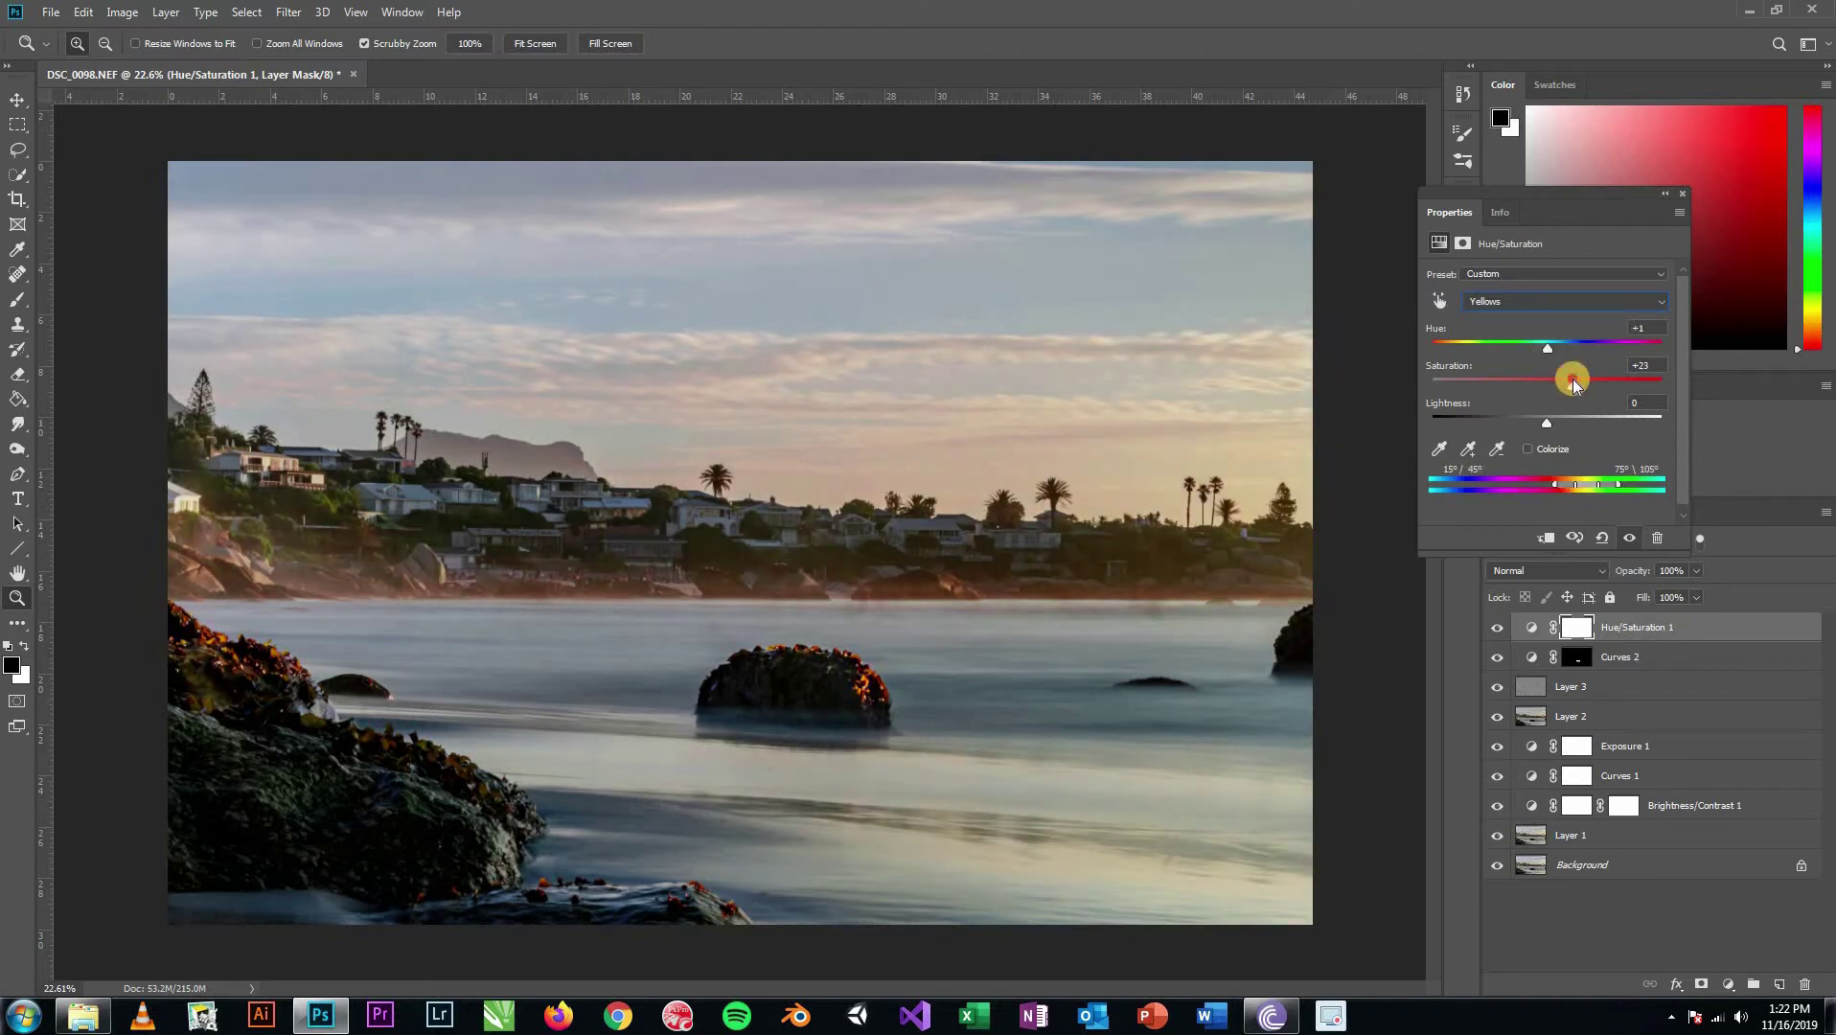
Step: Try a strong hue shift on the Greens, reset their hue to 0 and raise their saturation slightly
click(1508, 297)
click(1506, 360)
drag(1544, 347, 1450, 362)
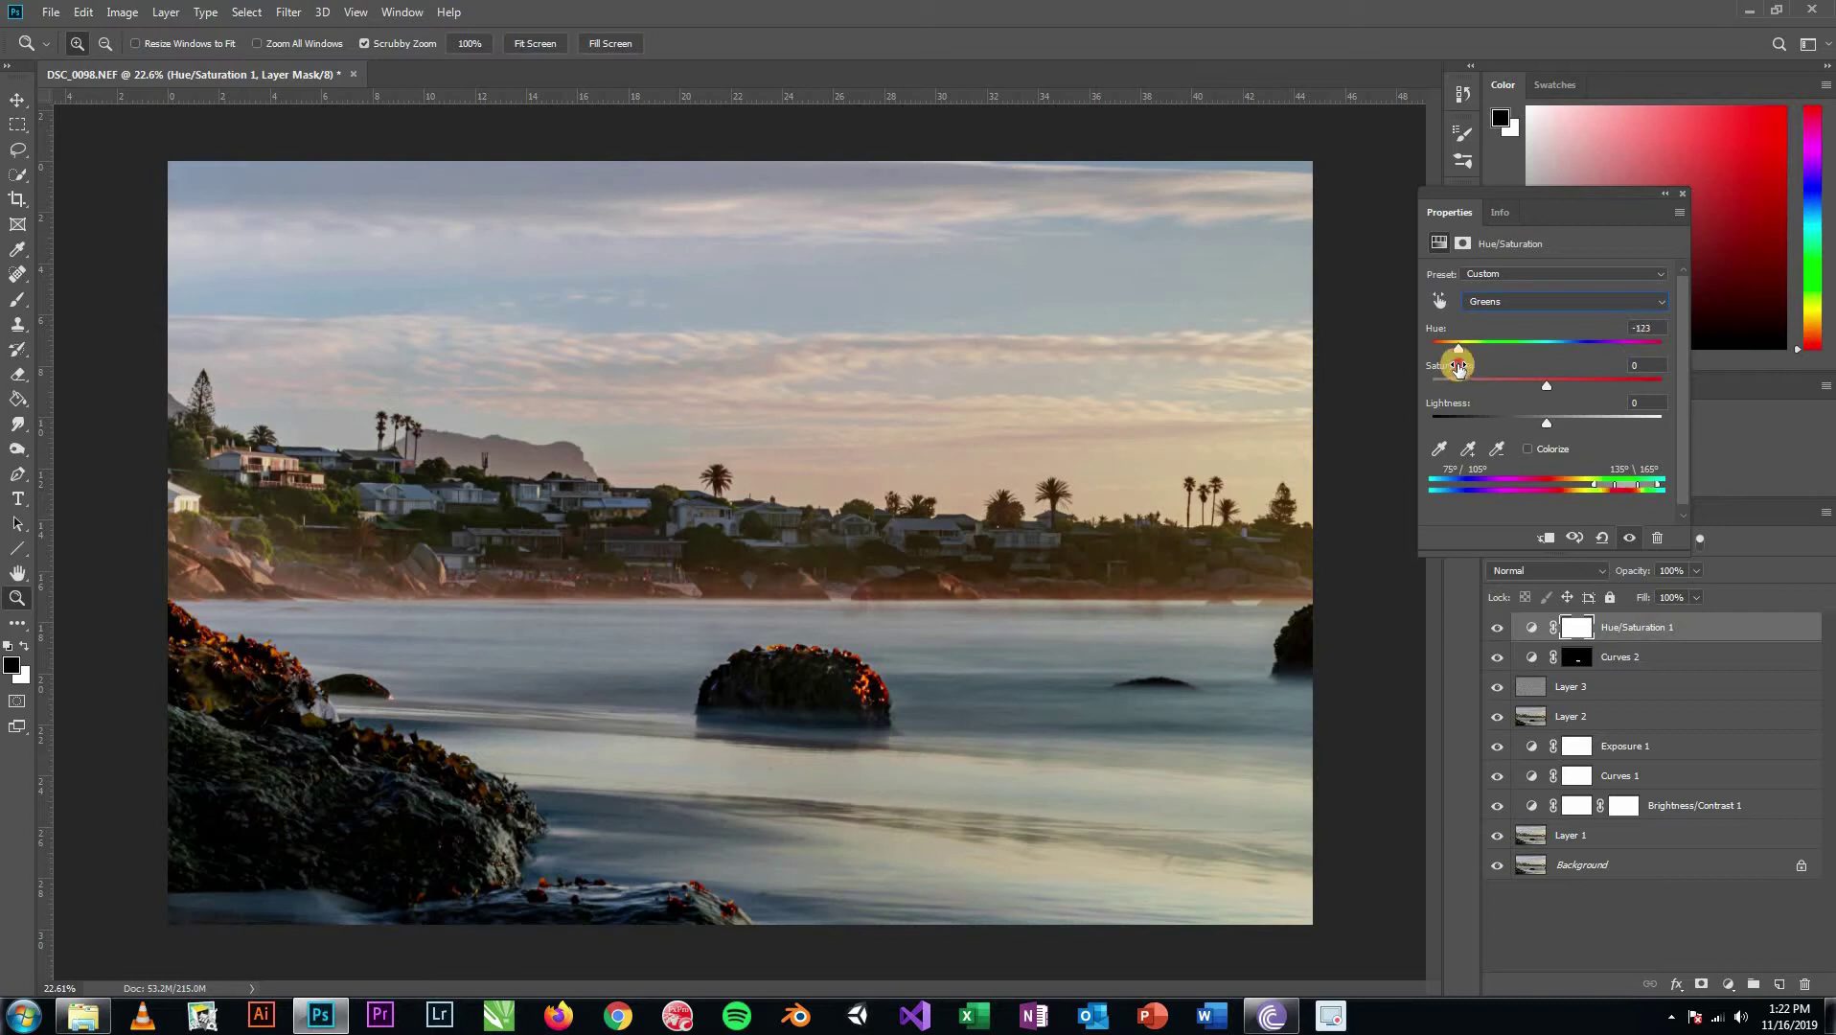
drag(1662, 332, 1574, 339)
text(0)
drag(1549, 384, 1556, 387)
Step: Adjust the hue of the Cyans in the Hue/Saturation adjustment and raise their saturation slightly
click(1512, 299)
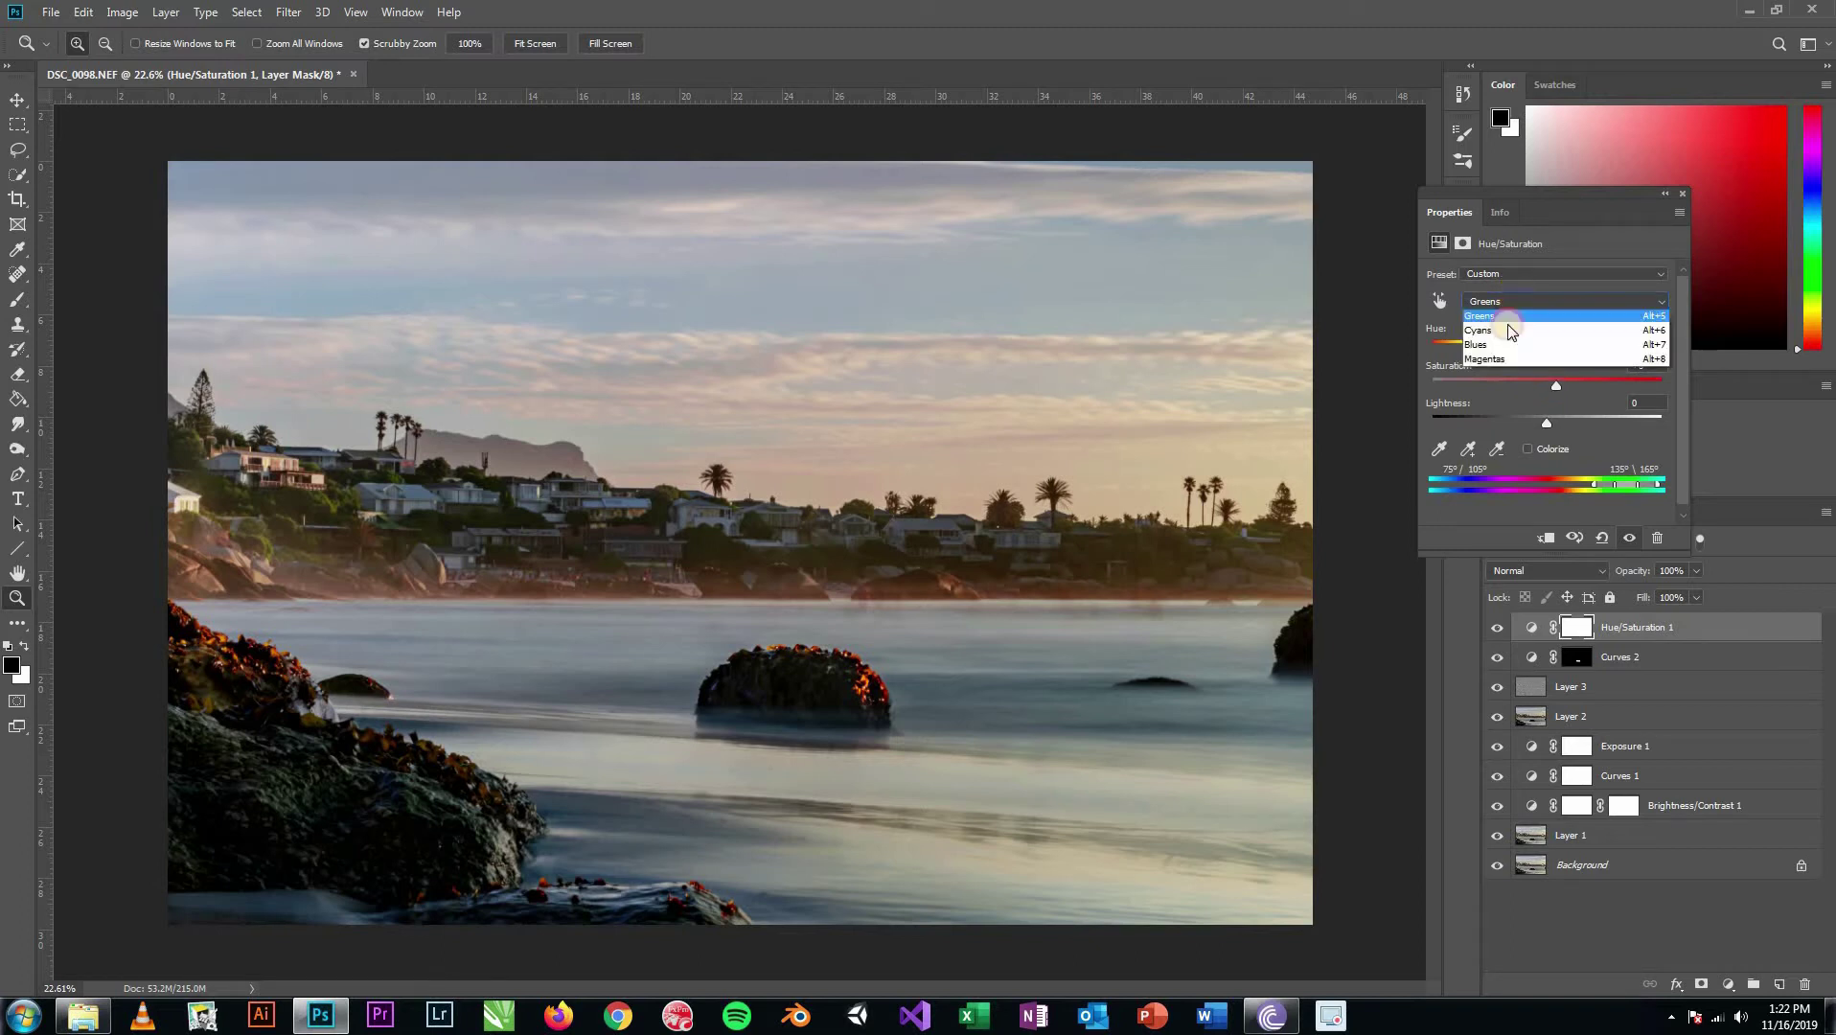
click(1527, 391)
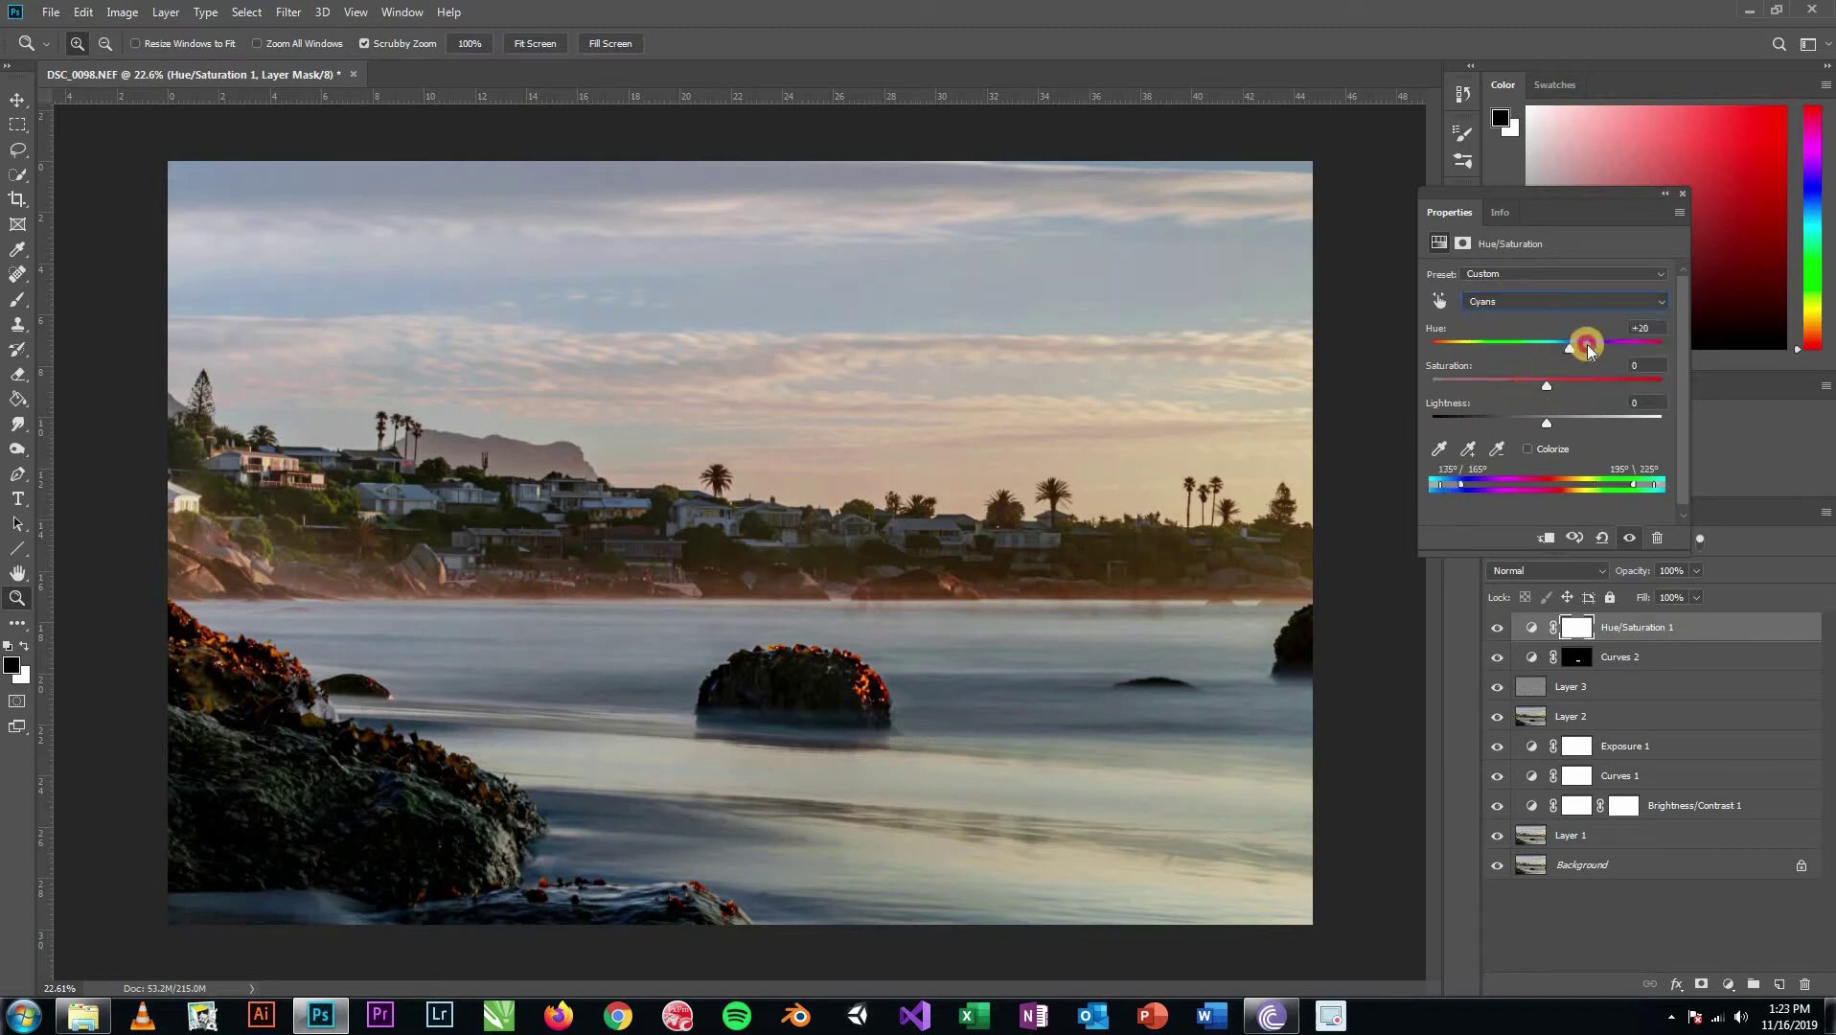
mouse_move(1587, 344)
mouse_down()
mouse_move(1465, 343)
mouse_move(1619, 338)
mouse_move(1557, 356)
mouse_up()
click(1552, 385)
Step: Set the Blues in the Hue/Saturation adjustment to hue -27 and saturation +22
click(1514, 301)
click(1506, 381)
drag(1549, 352, 1571, 381)
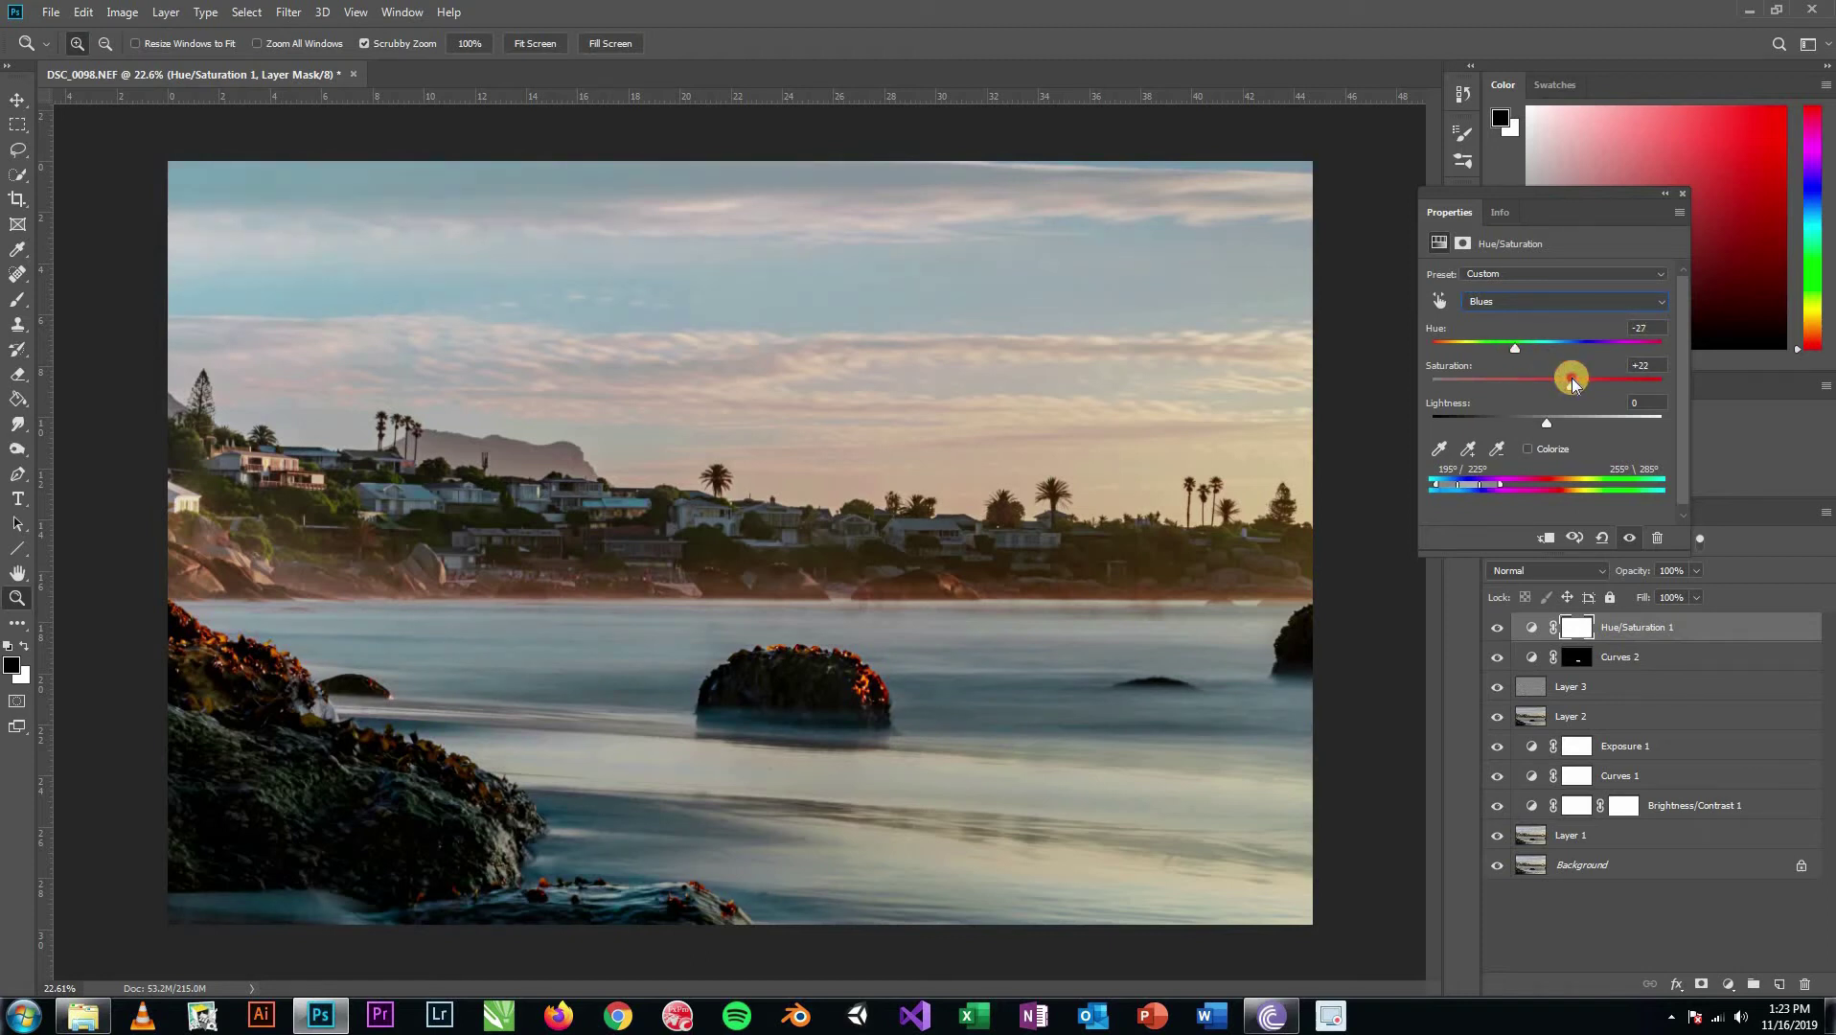
Step: Try a hue of -36 on the Magentas and reset it to 0
click(1547, 301)
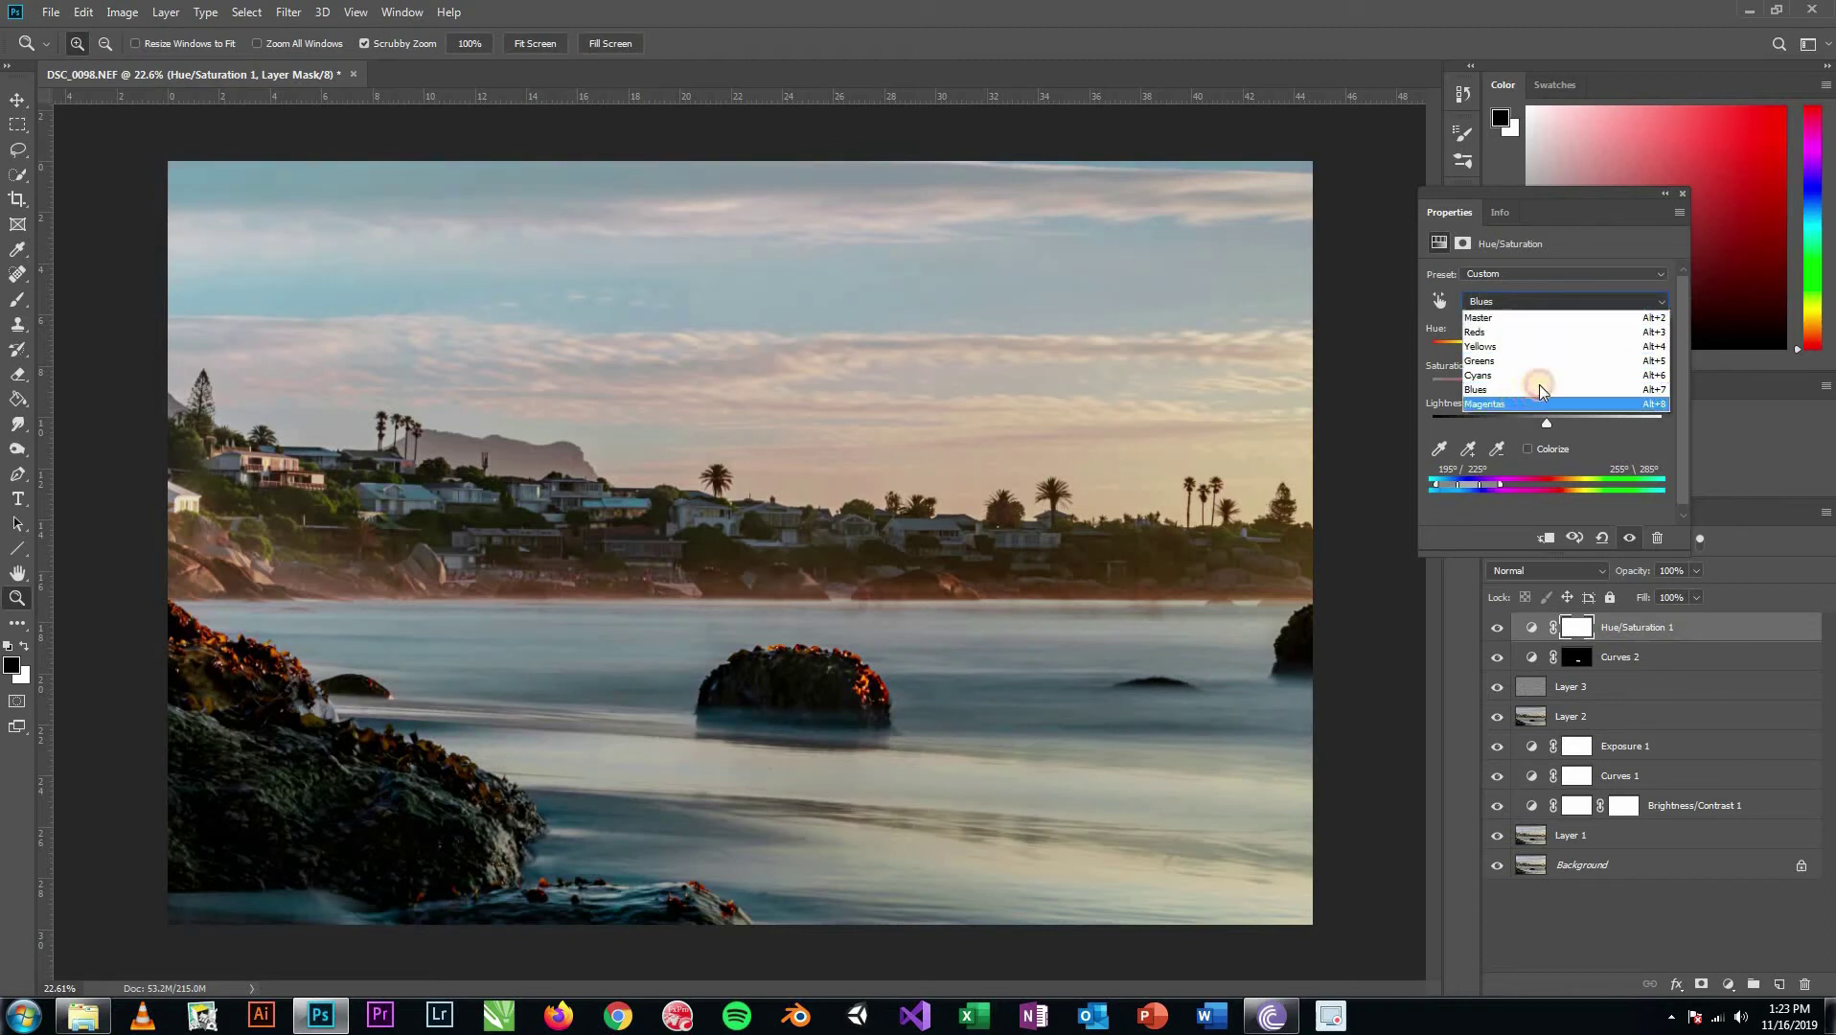
click(1539, 387)
drag(1514, 346, 1506, 347)
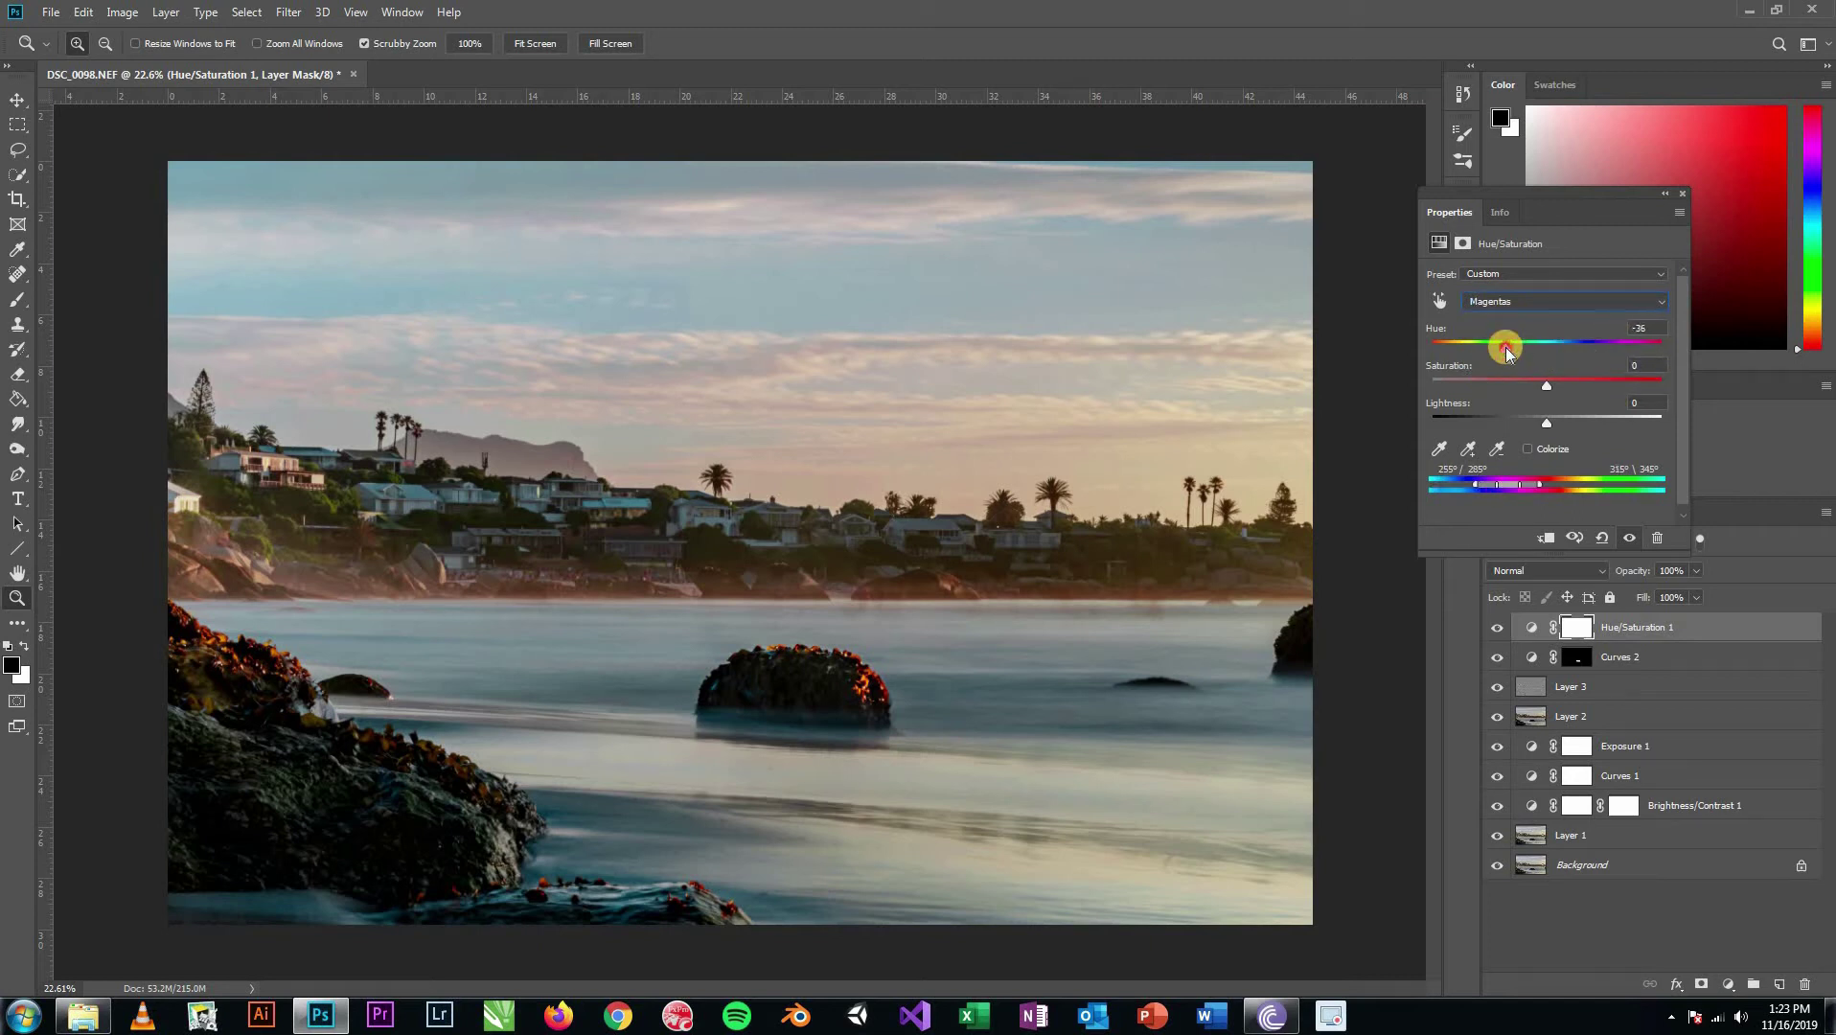
click(1623, 327)
text(0)
Step: Paint black with the Brush on the Hue/Saturation layer mask over the upper part of the centre rock
click(1439, 243)
click(1462, 244)
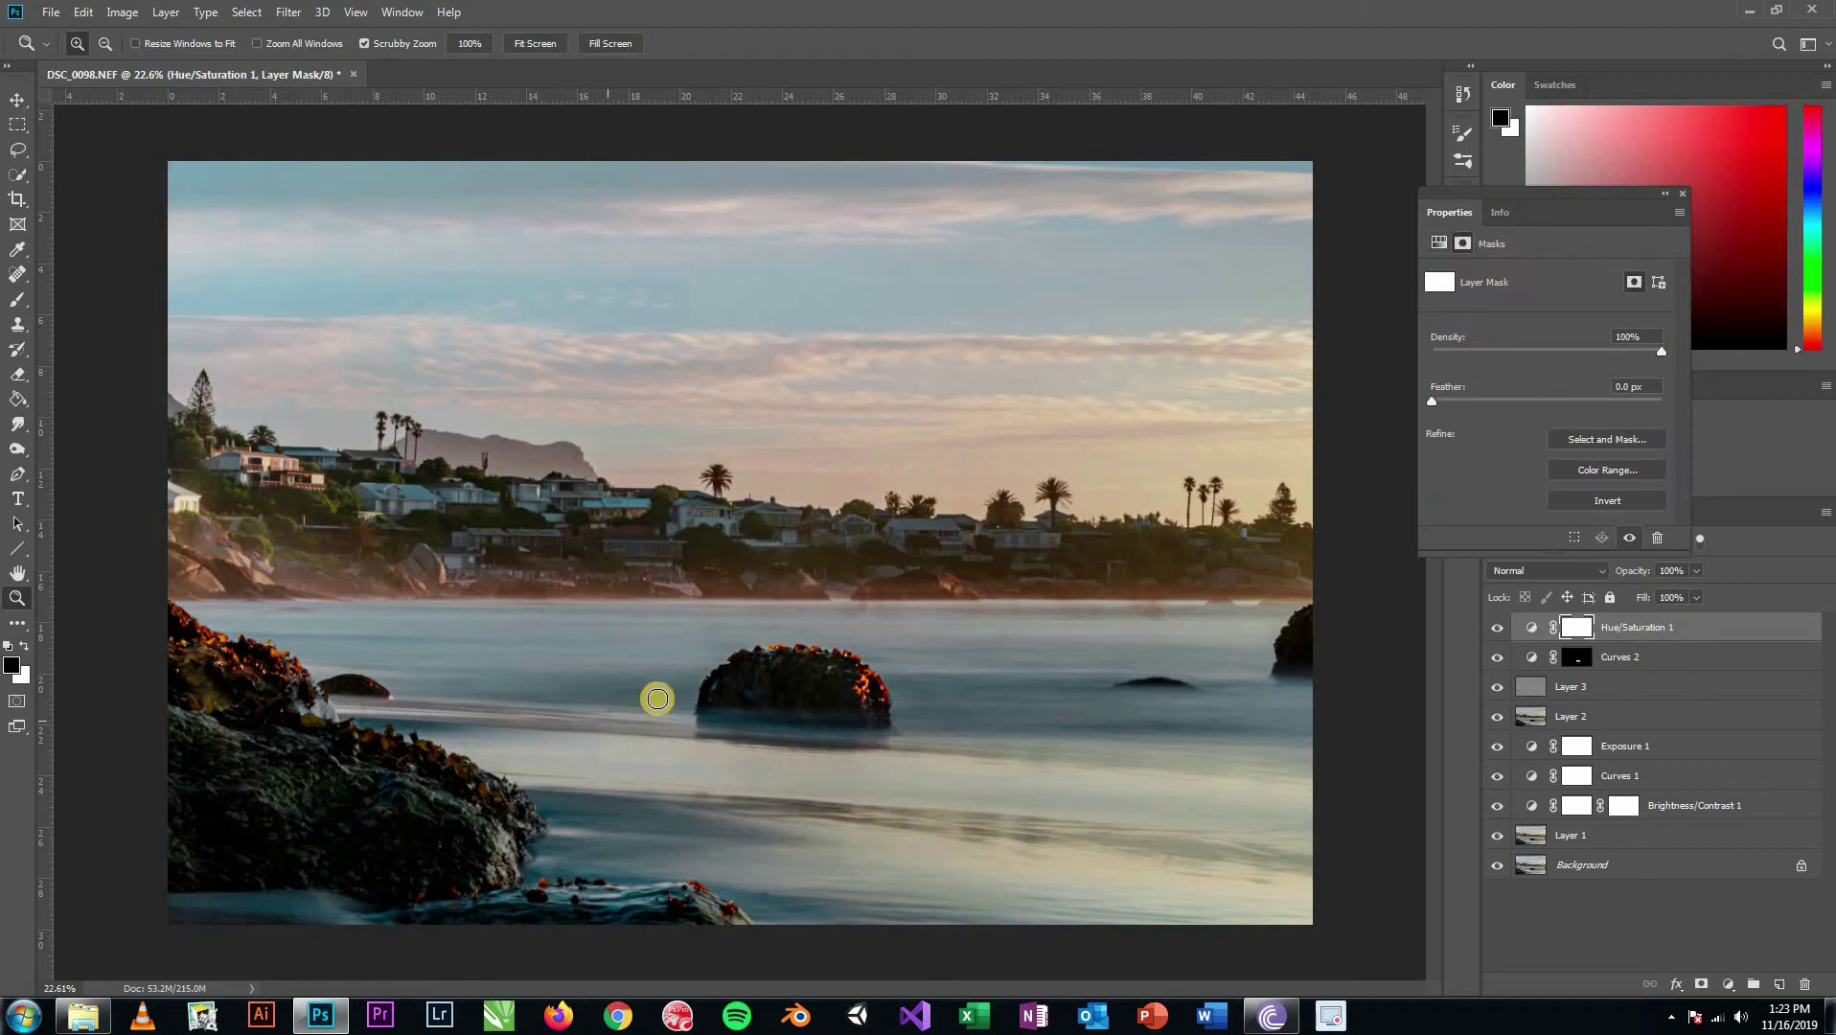
key(b)
mouse_move(799, 656)
mouse_down()
mouse_move(858, 710)
mouse_move(856, 682)
mouse_move(764, 661)
mouse_move(827, 665)
mouse_move(870, 706)
mouse_move(860, 677)
mouse_move(879, 702)
mouse_move(821, 654)
mouse_up()
key(x)
key(x)
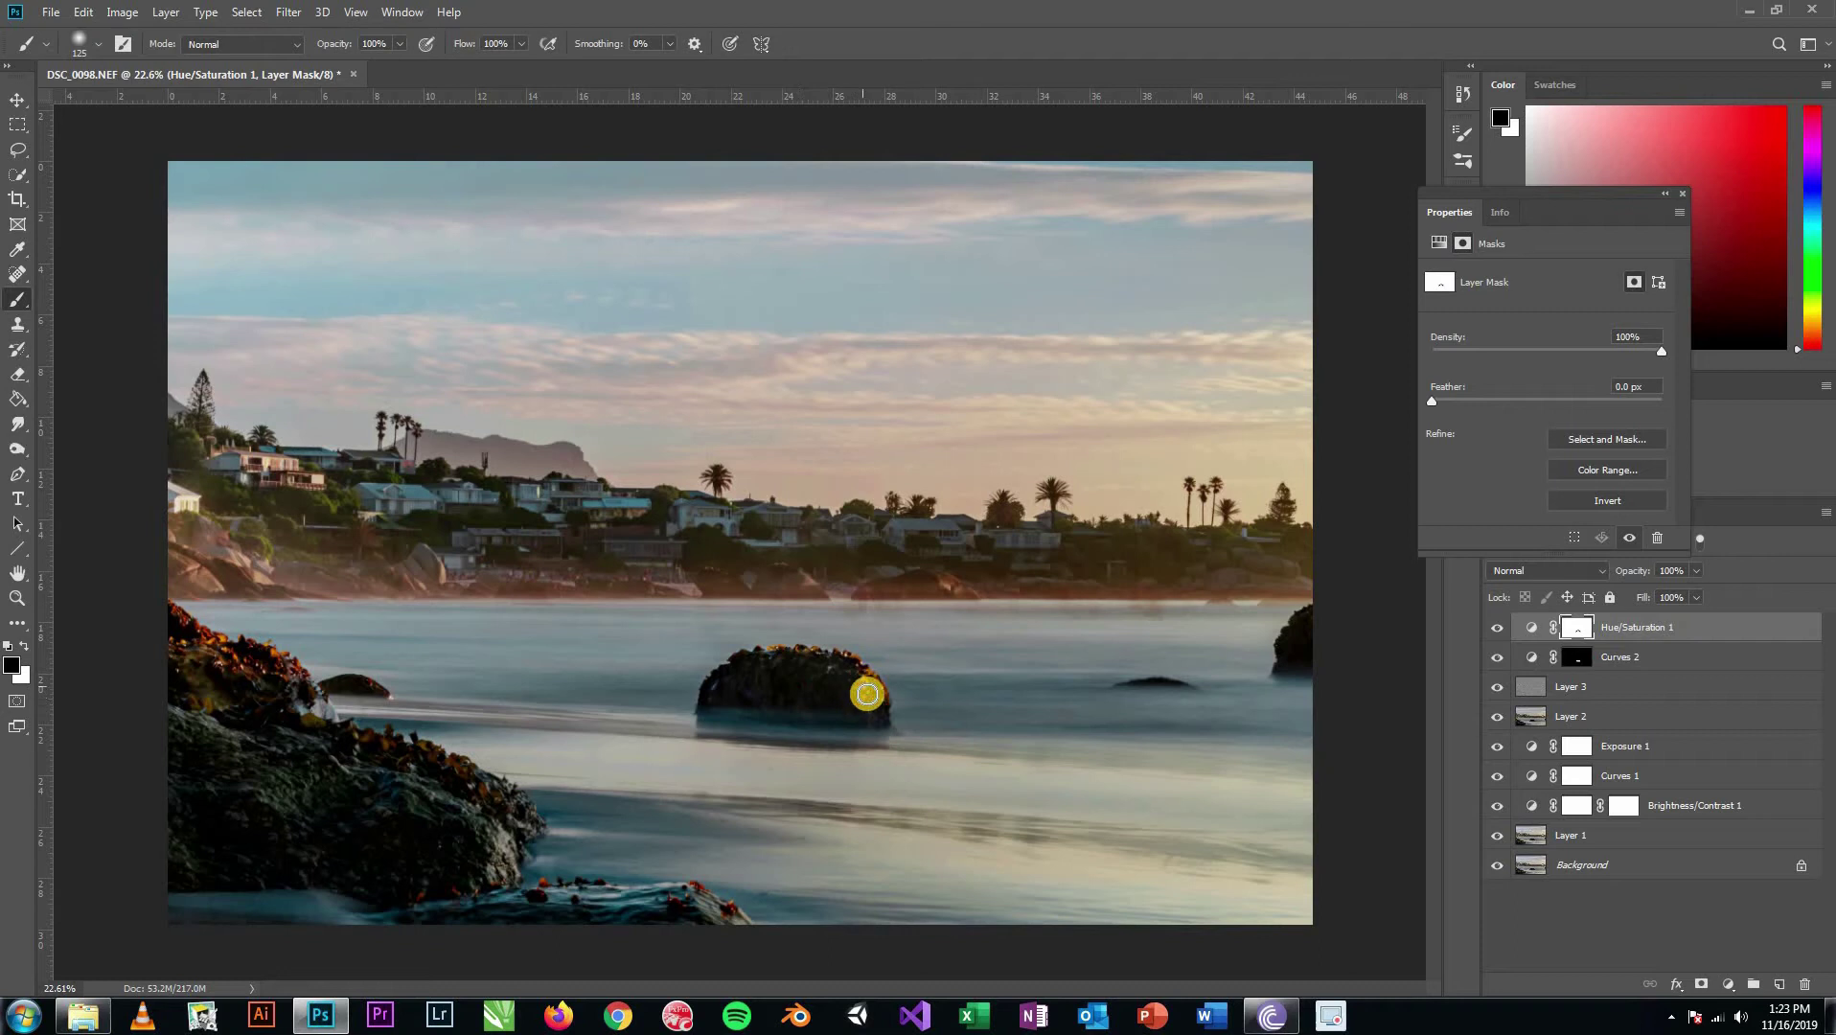
Step: Restore the Hue/Saturation effect on the centre rock's right edge by painting white on the mask, and close the adjustment's properties
key(x)
drag(862, 681, 864, 696)
key(x)
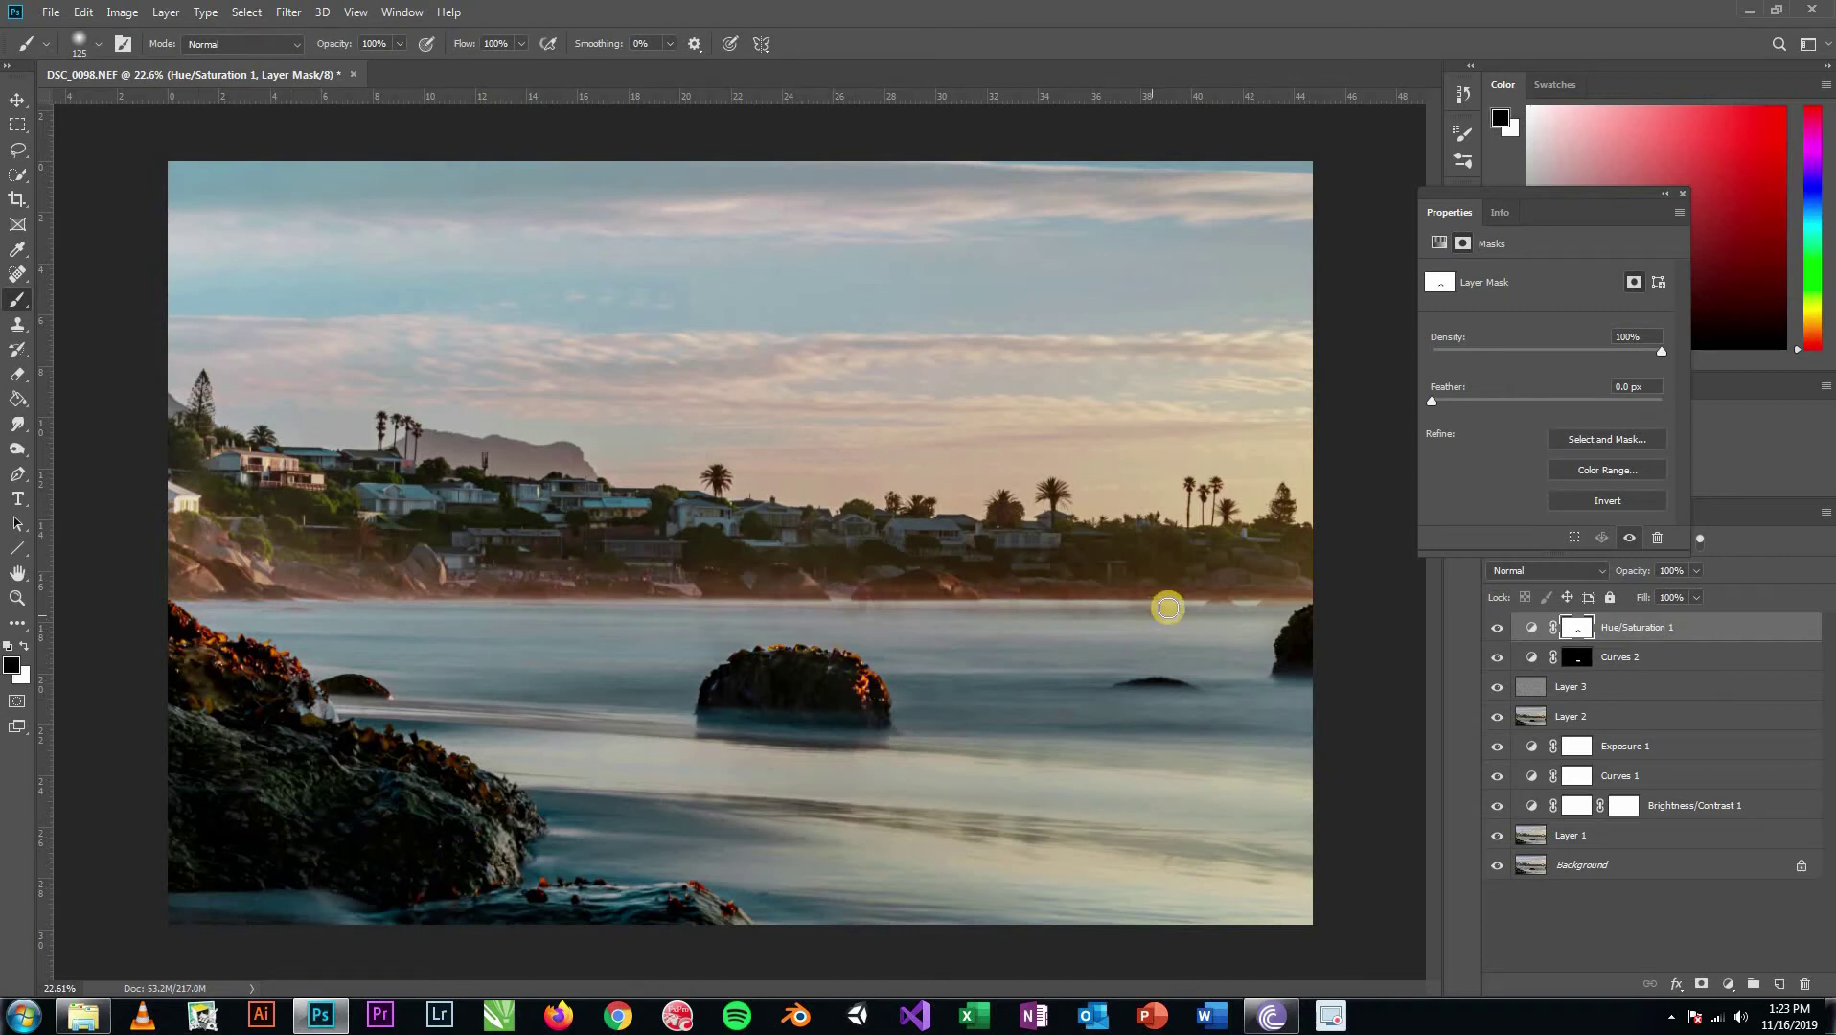
click(1680, 192)
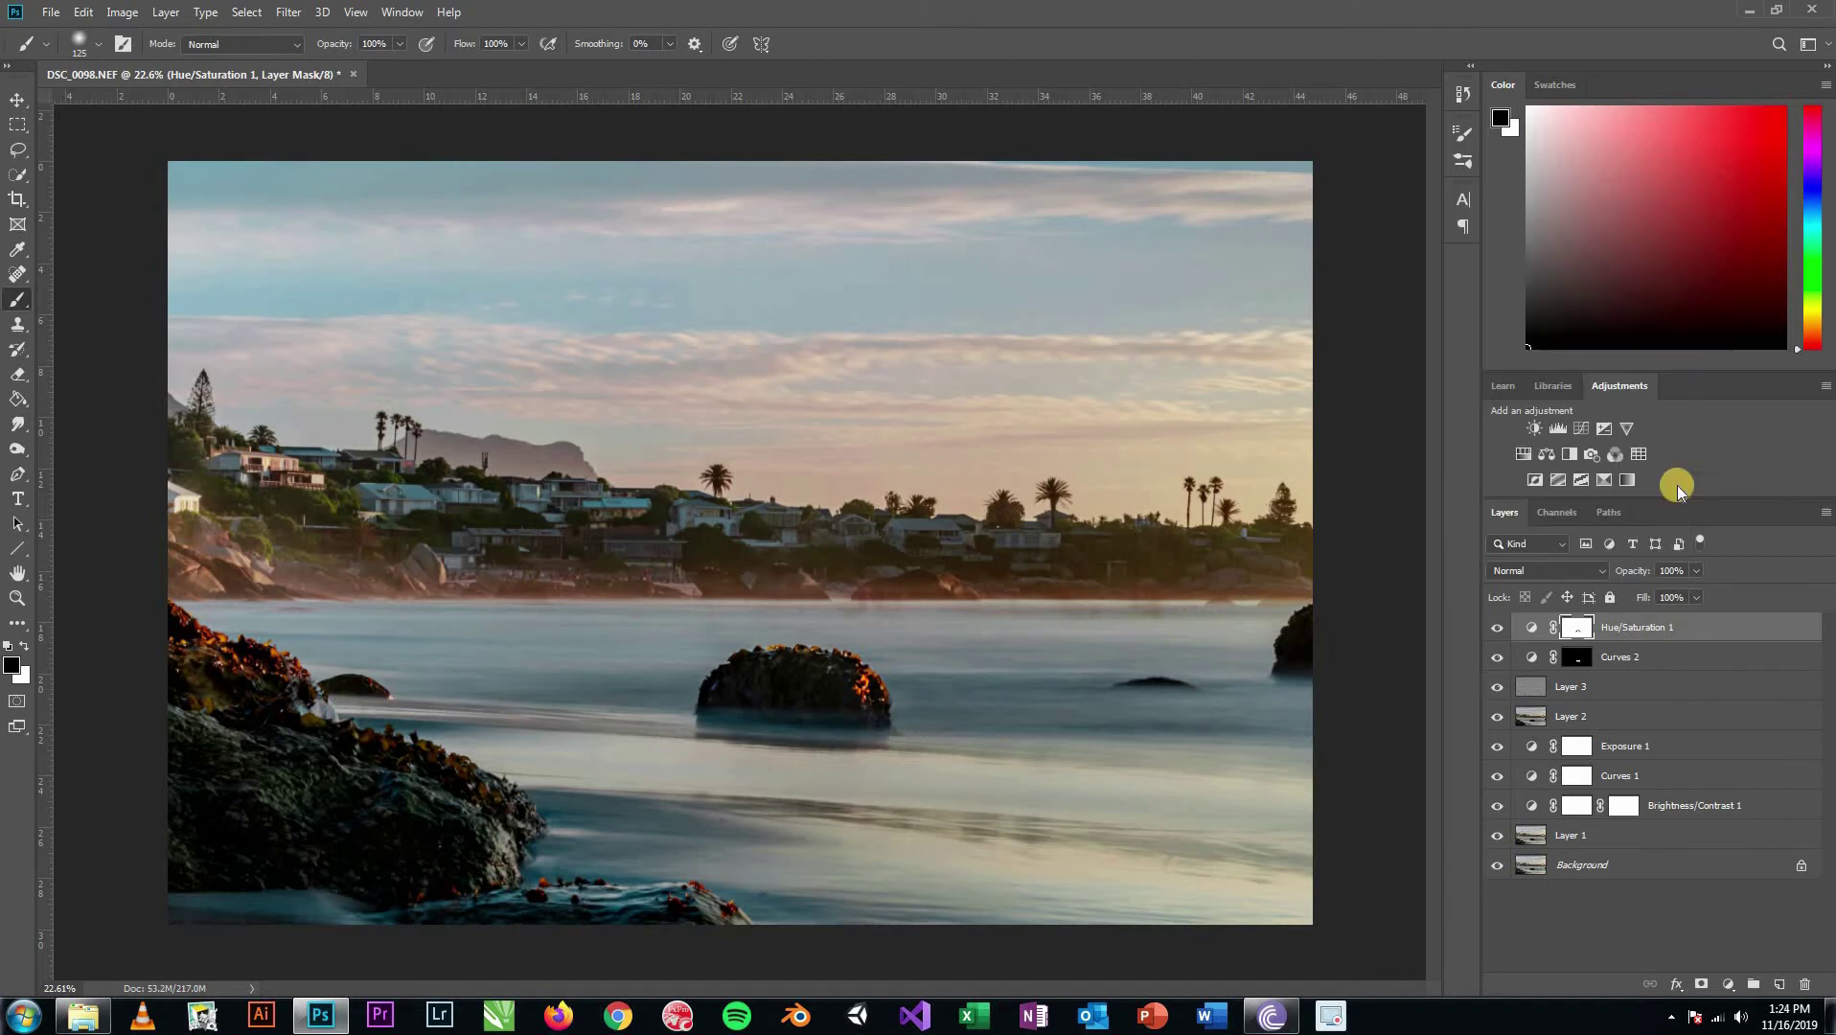
Step: Stamp all visible layers into a new layer at the top of the stack and open it in the Camera Raw filter
click(1632, 915)
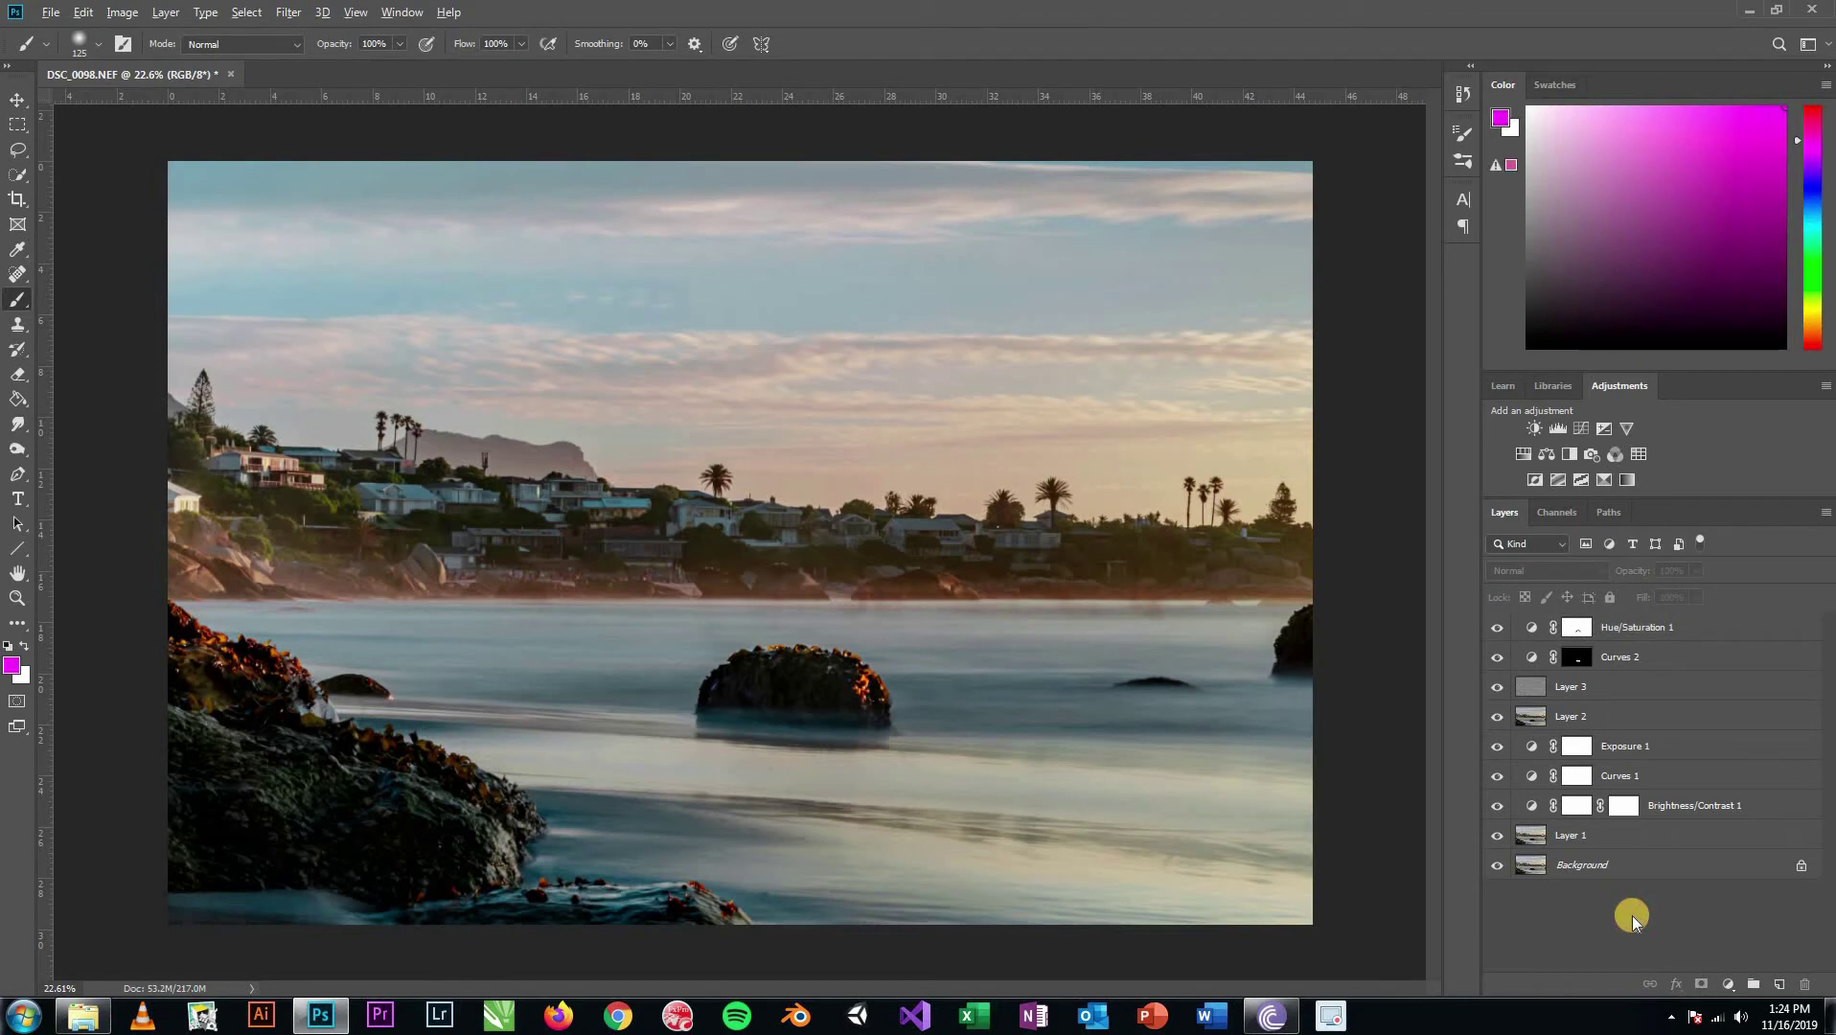
key(ctrl+shift+alt+n)
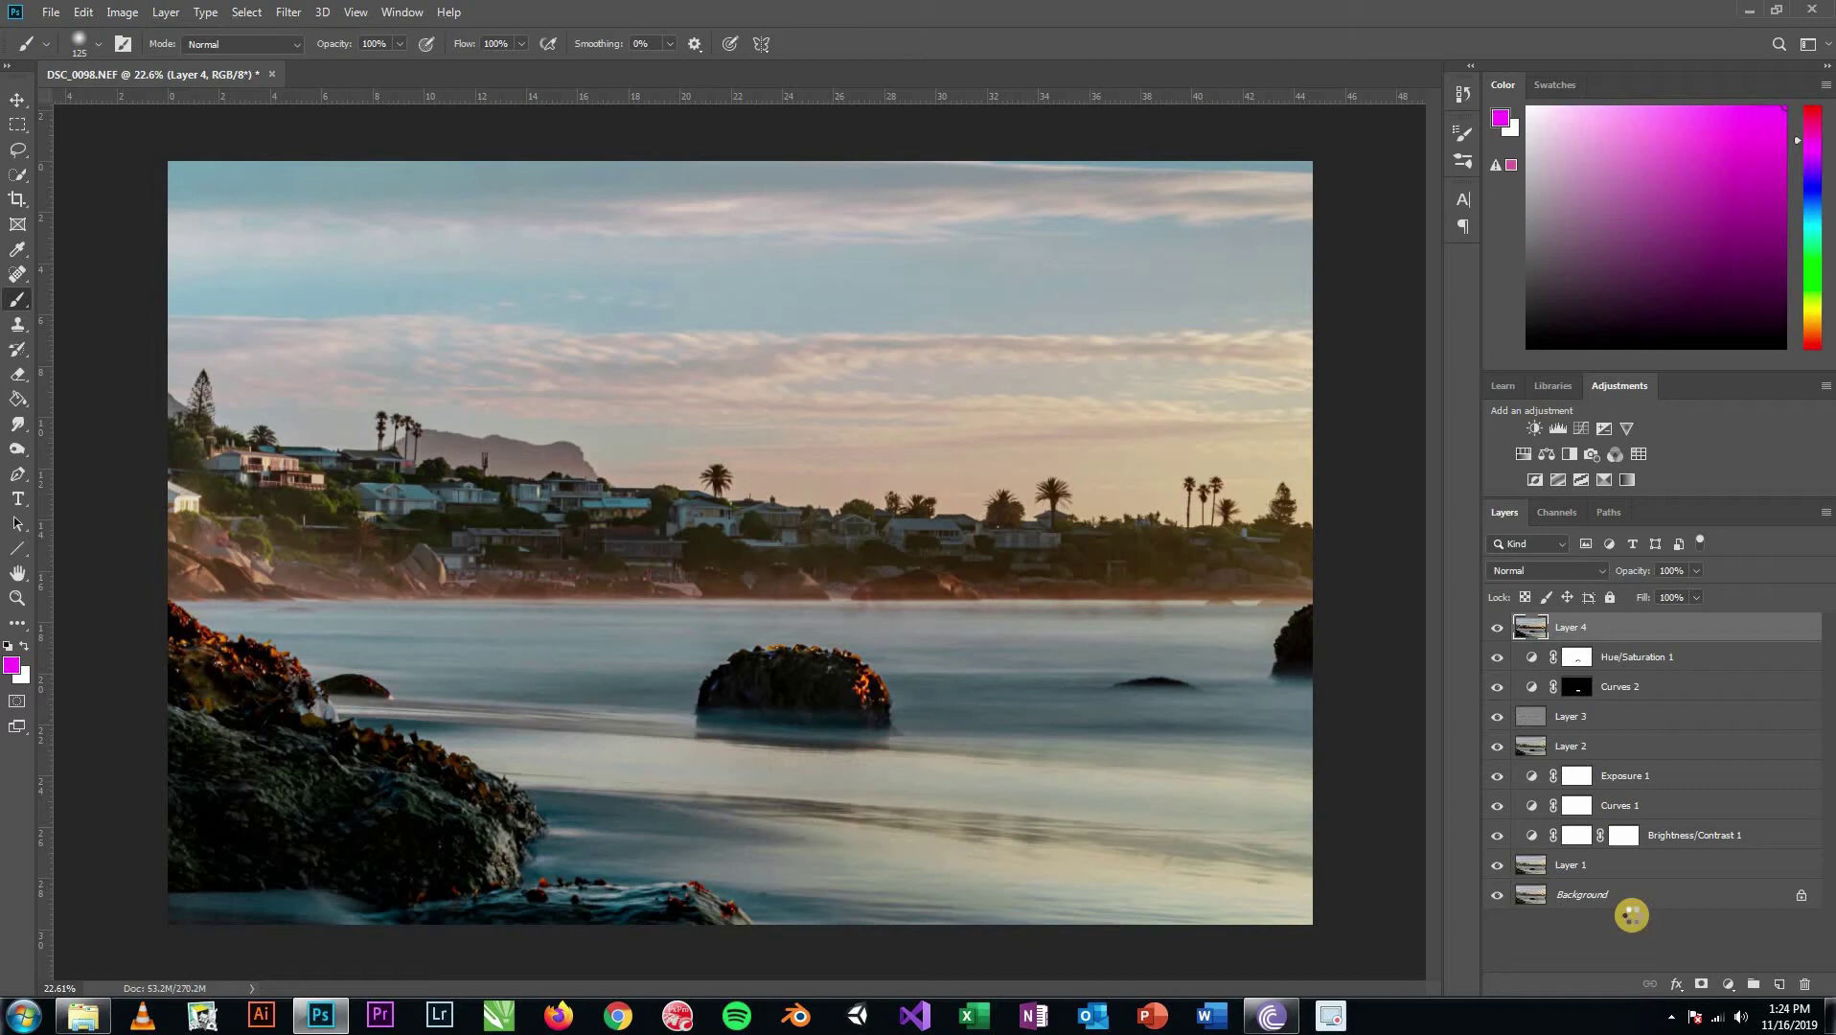
key(ctrl+shift+a)
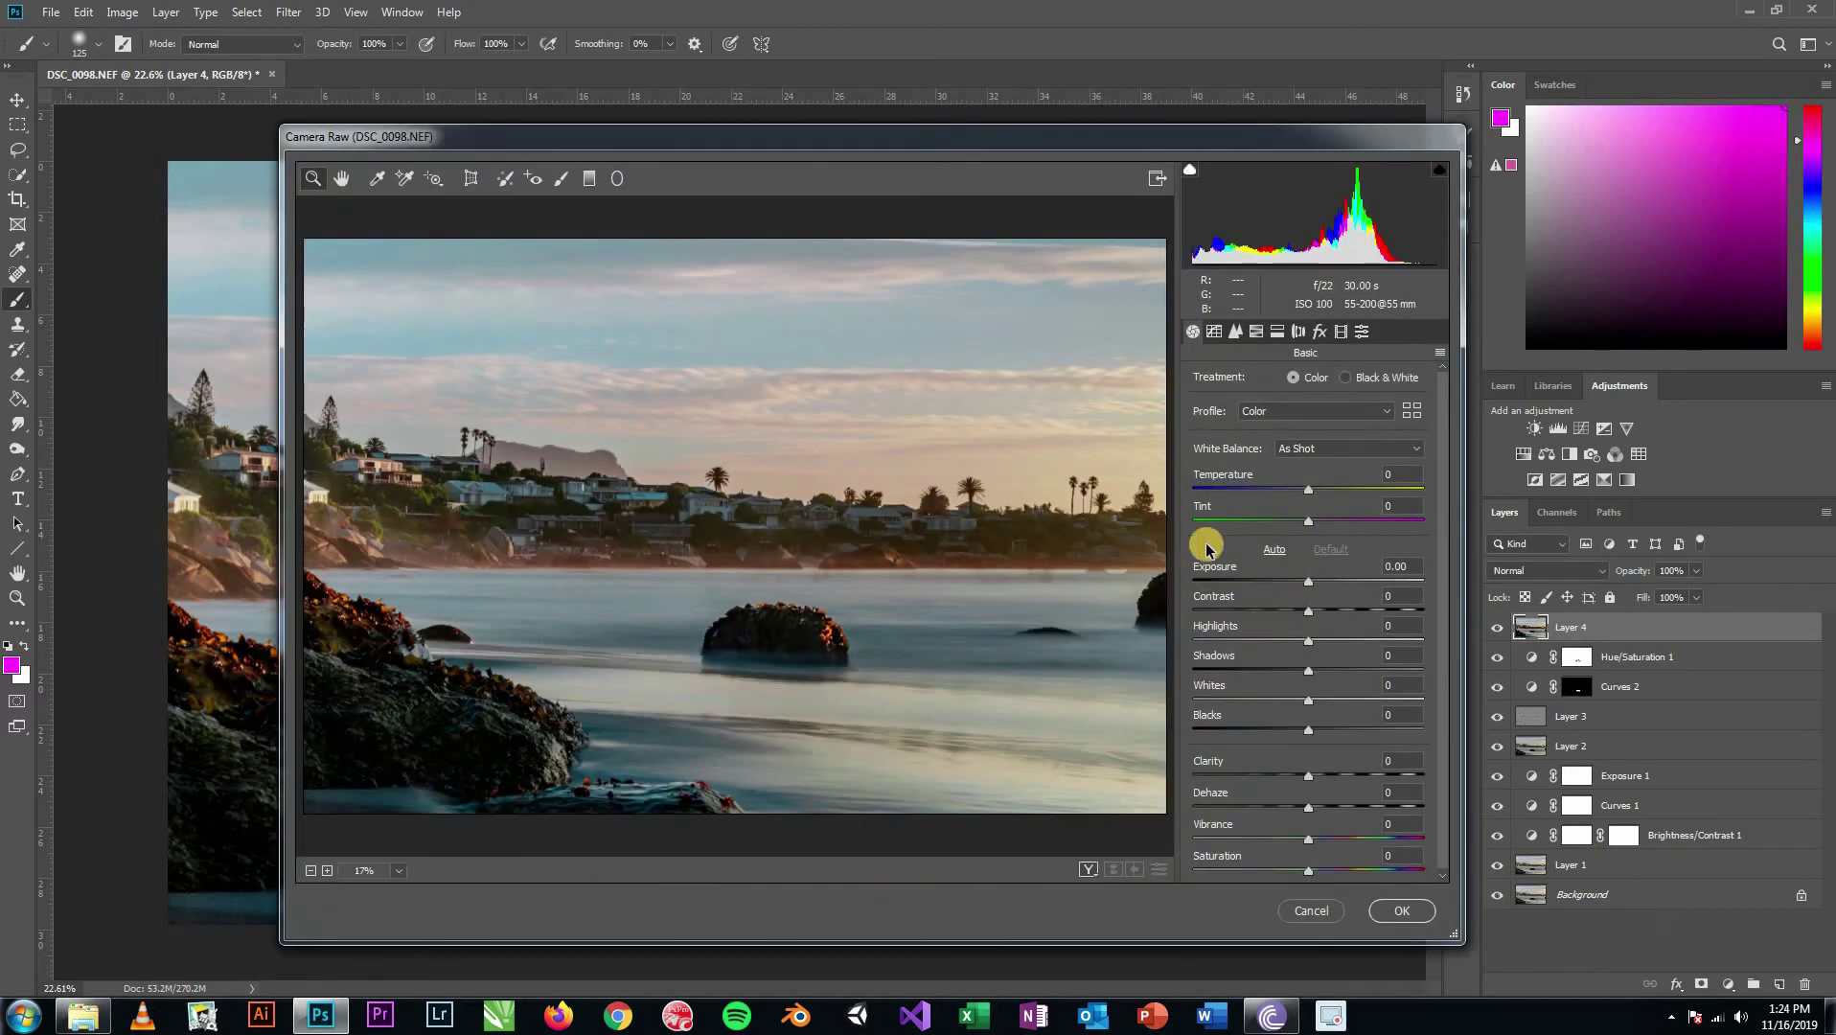
Step: Set Contrast to +22, Highlights to -73 and Whites to +55 in the basic Camera Raw adjustments
click(1333, 608)
drag(1308, 640, 1257, 644)
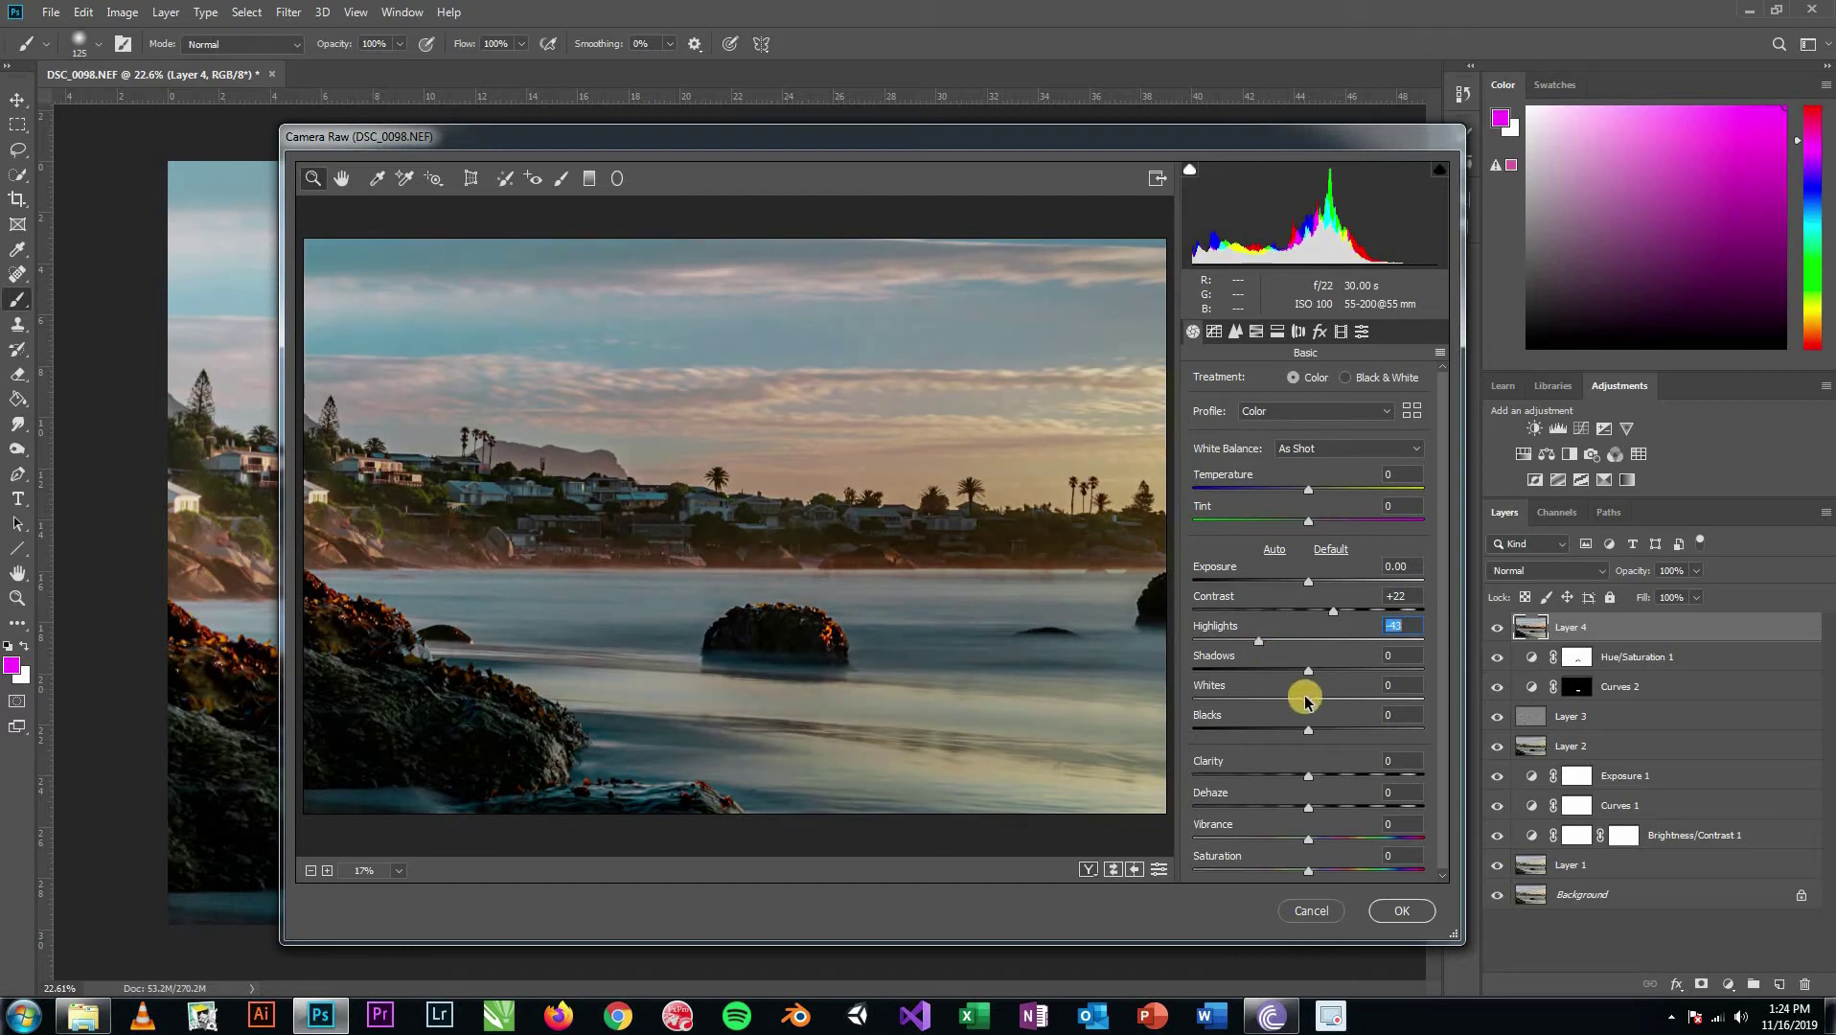
drag(1308, 700, 1362, 699)
drag(1258, 642, 1237, 642)
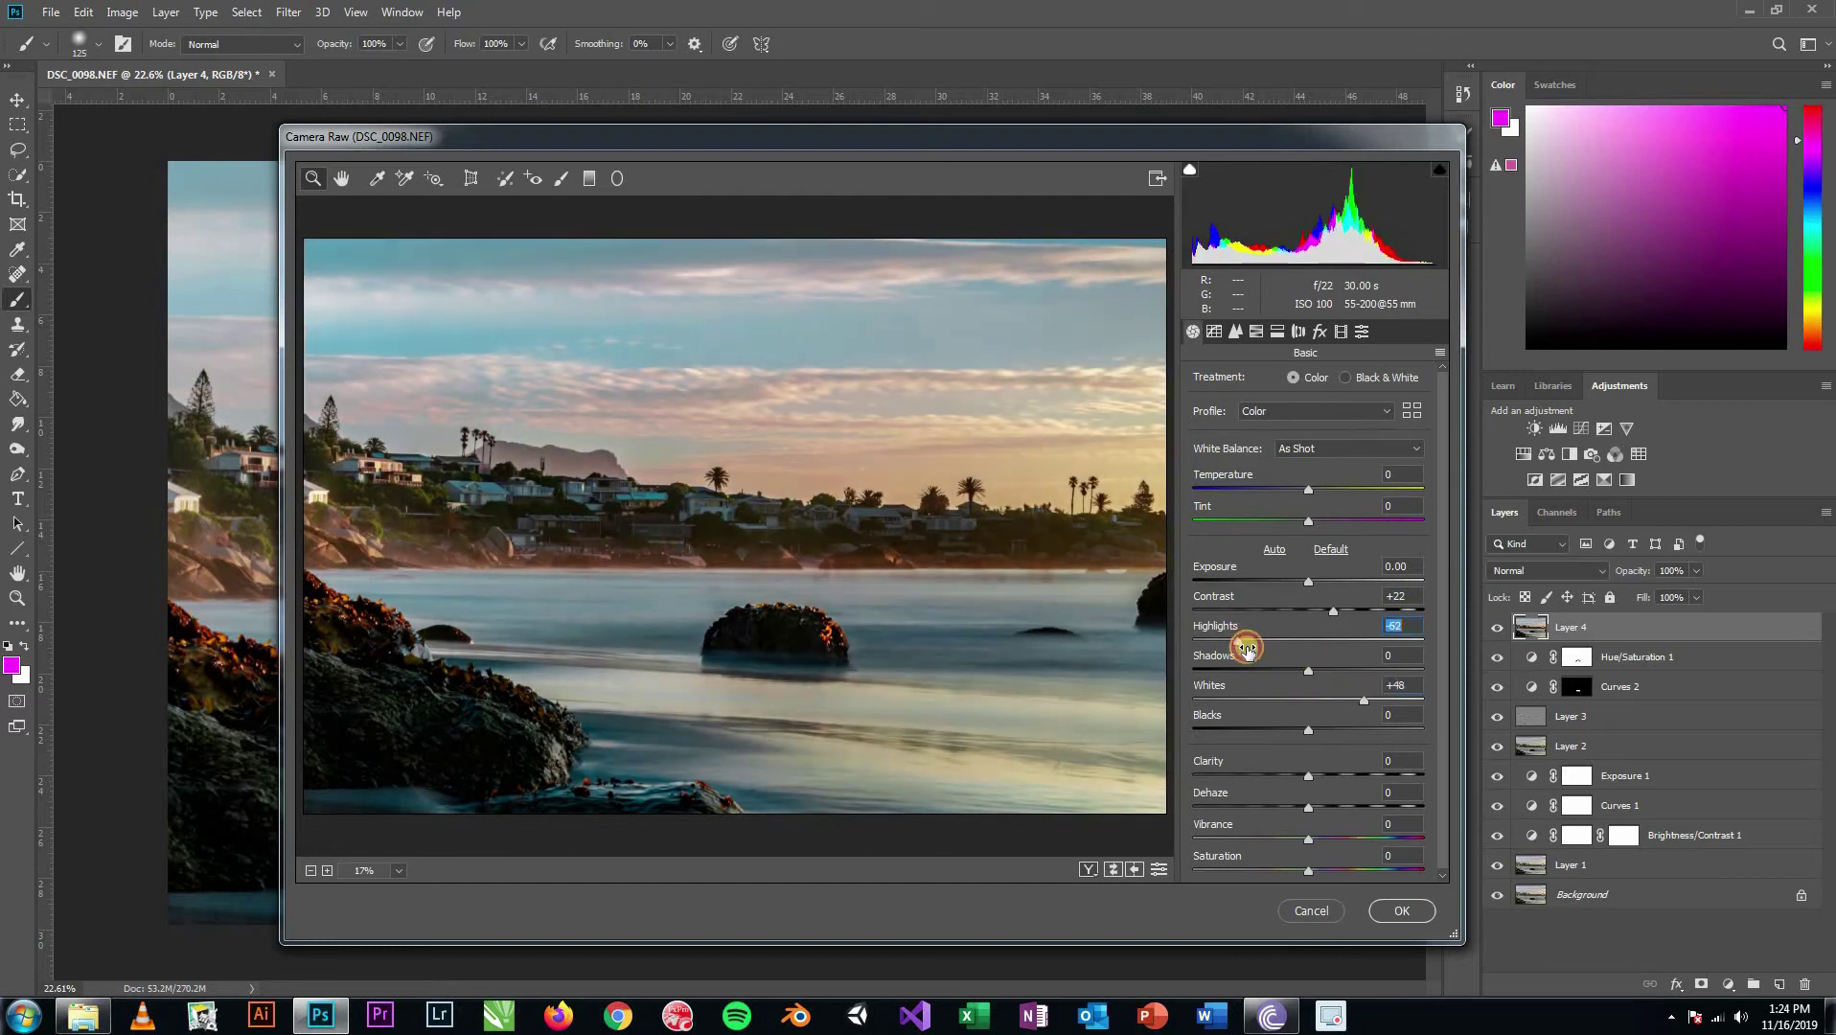
mouse_move(1363, 699)
mouse_down()
mouse_move(1389, 700)
mouse_move(1373, 704)
mouse_up()
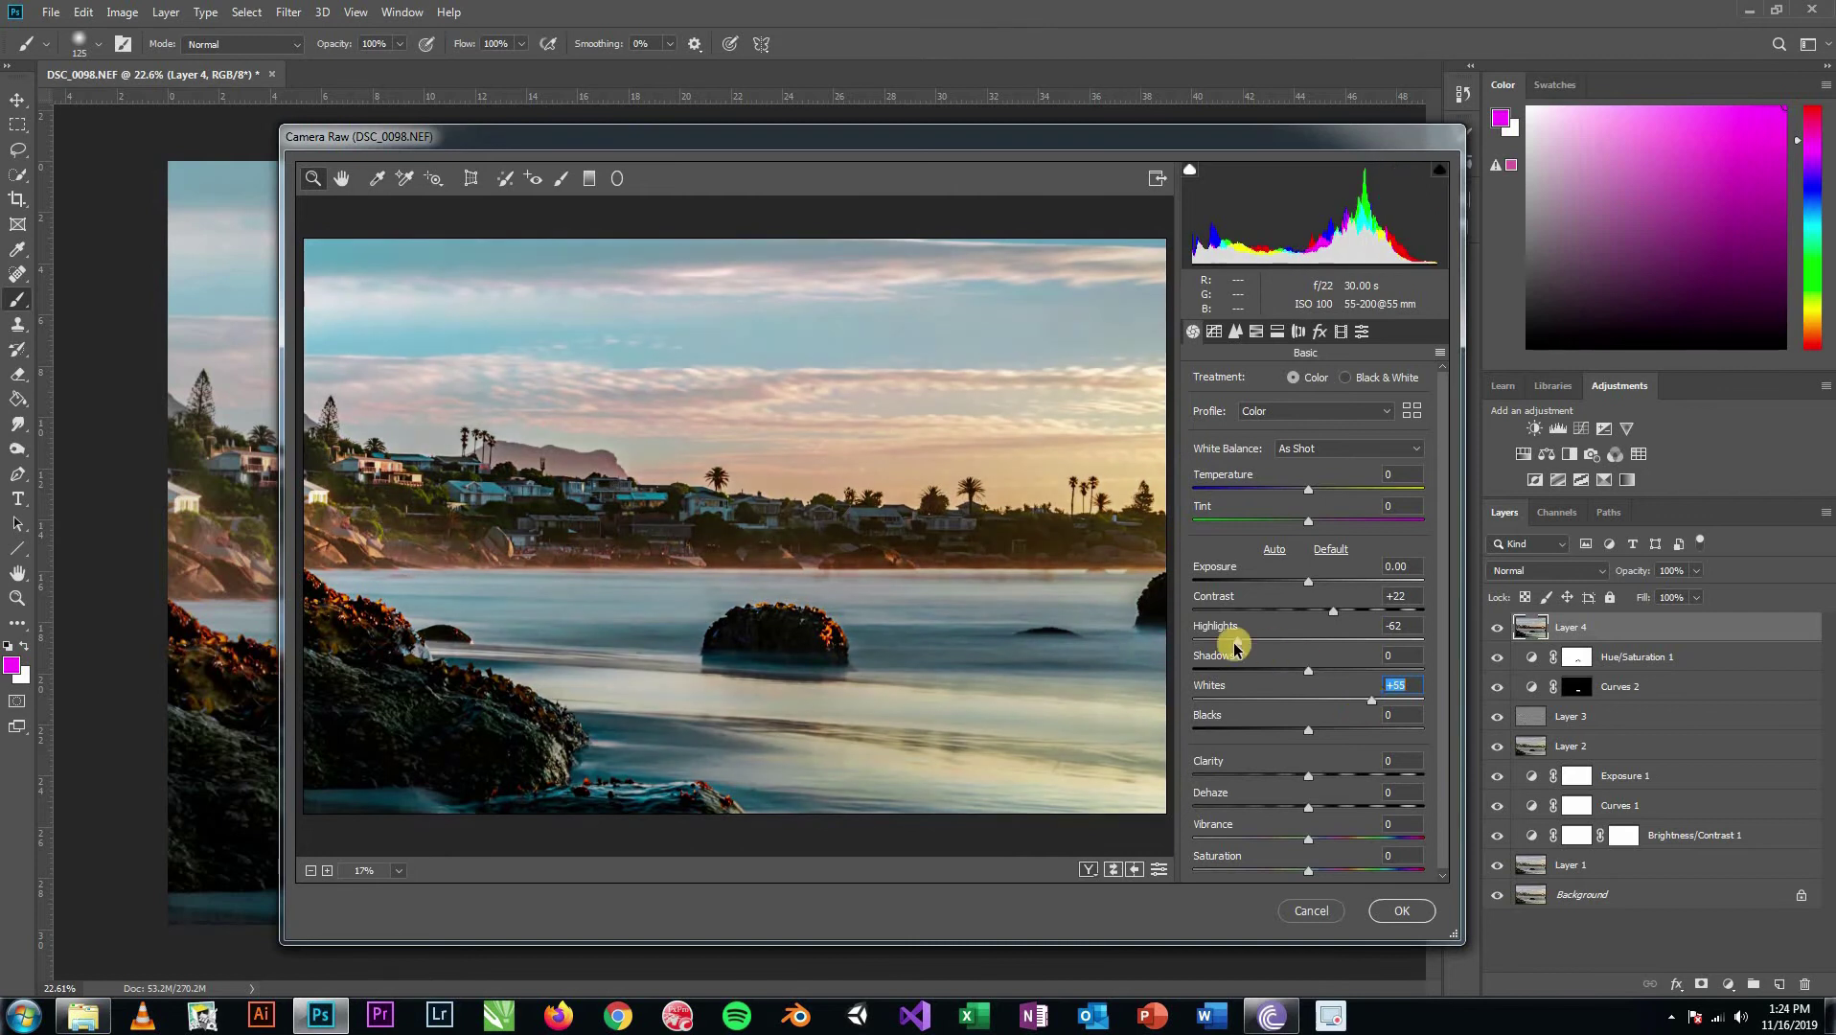
click(1221, 641)
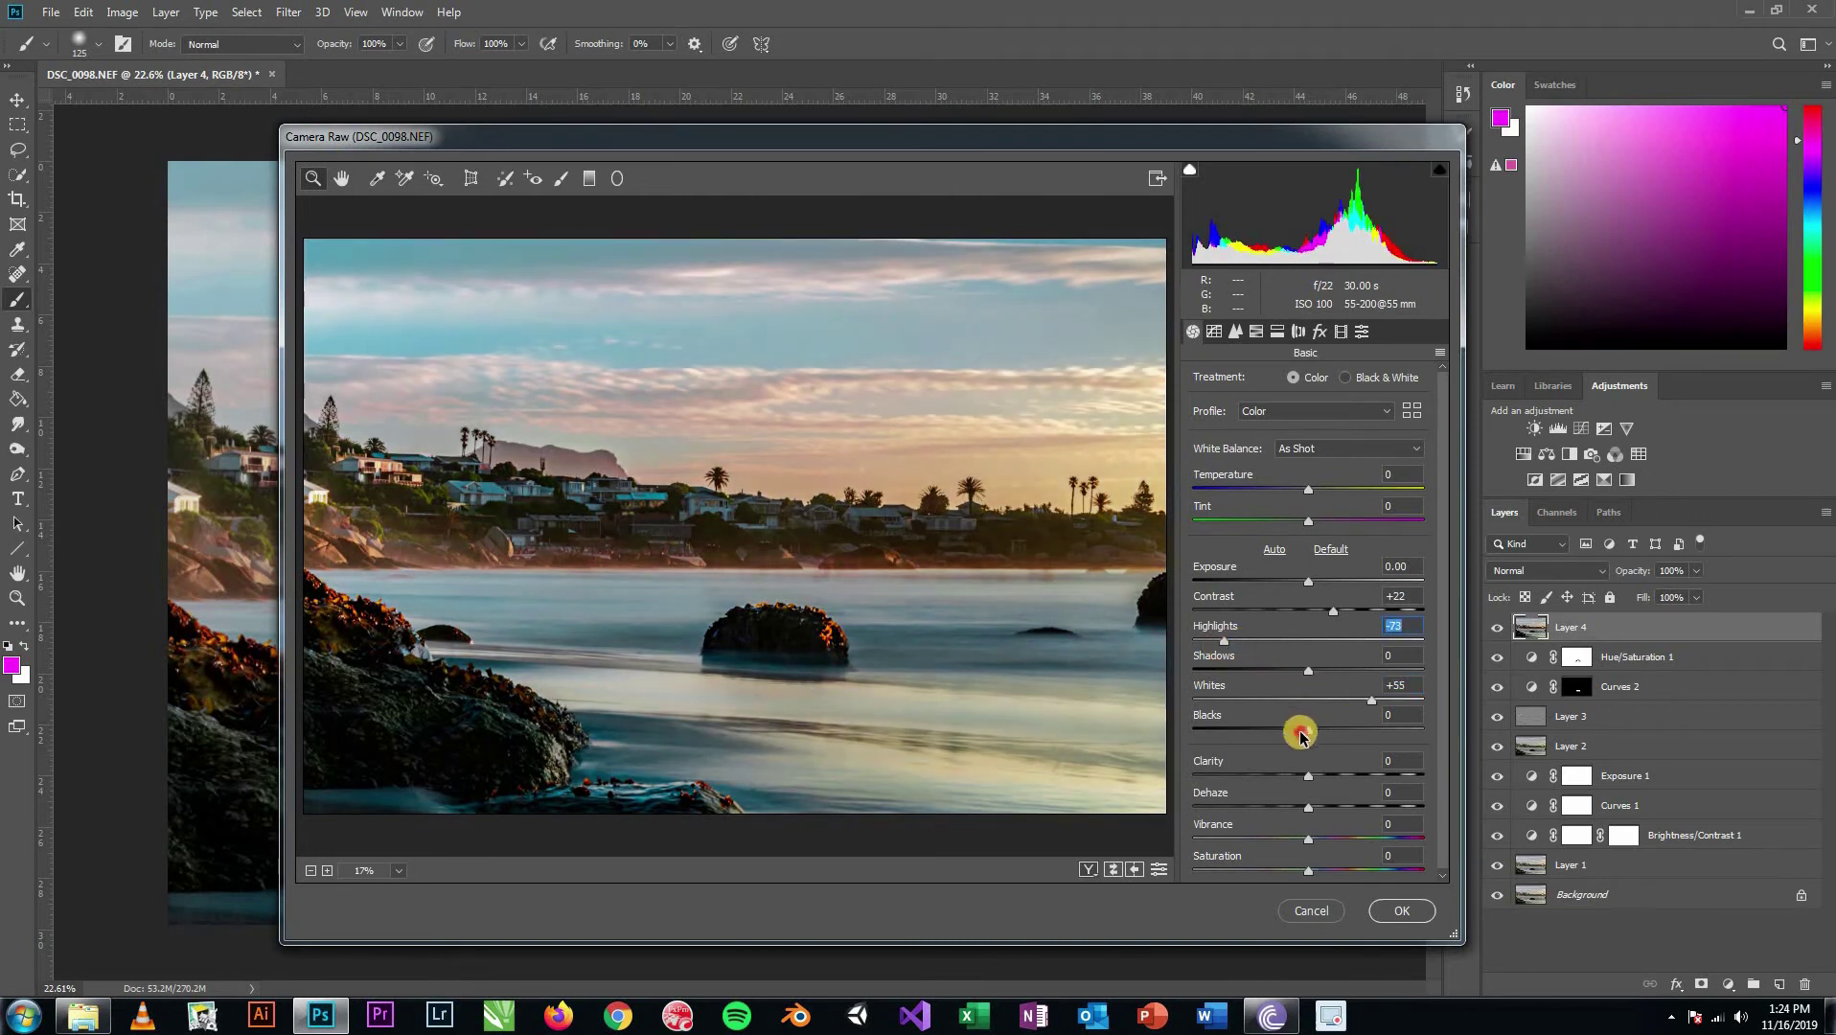
Step: Set Shadows to +46, Blacks to -20, Clarity to -44 and Dehaze to +8
drag(1308, 730, 1352, 668)
drag(1308, 774, 1334, 774)
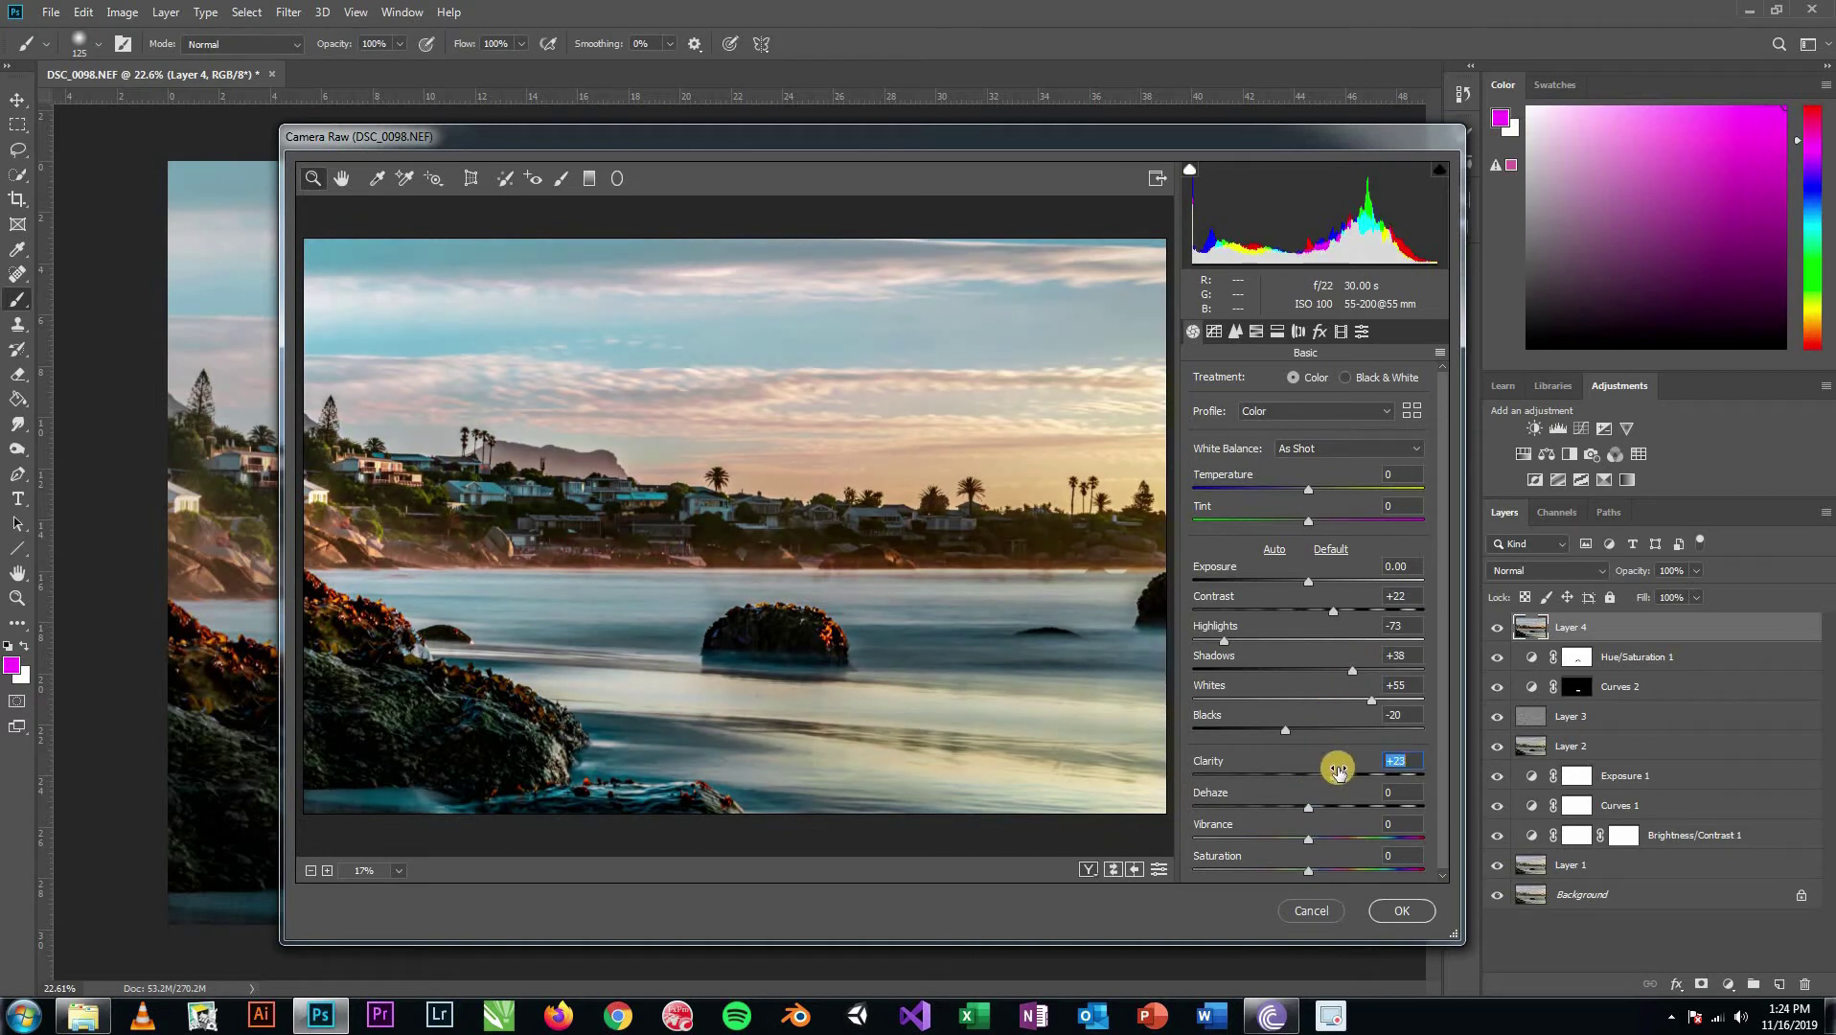
drag(1316, 776, 1258, 781)
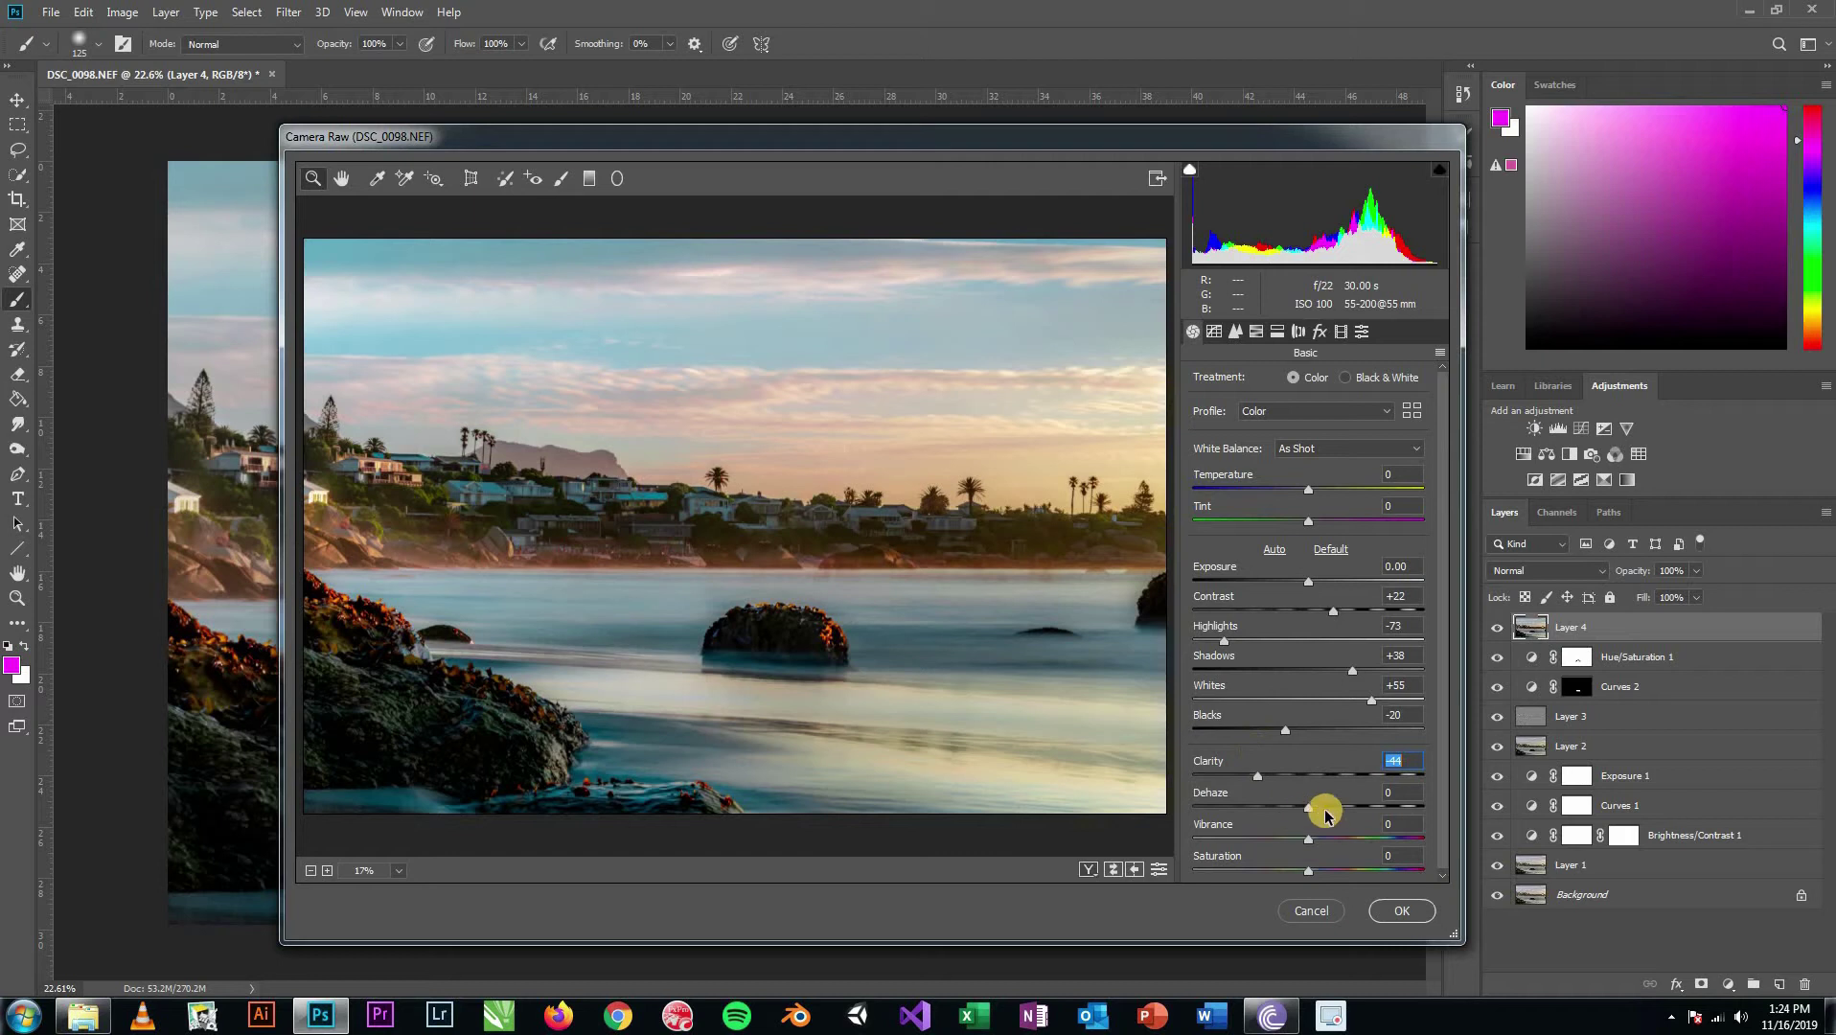
drag(1326, 812, 1318, 808)
drag(1351, 670, 1365, 674)
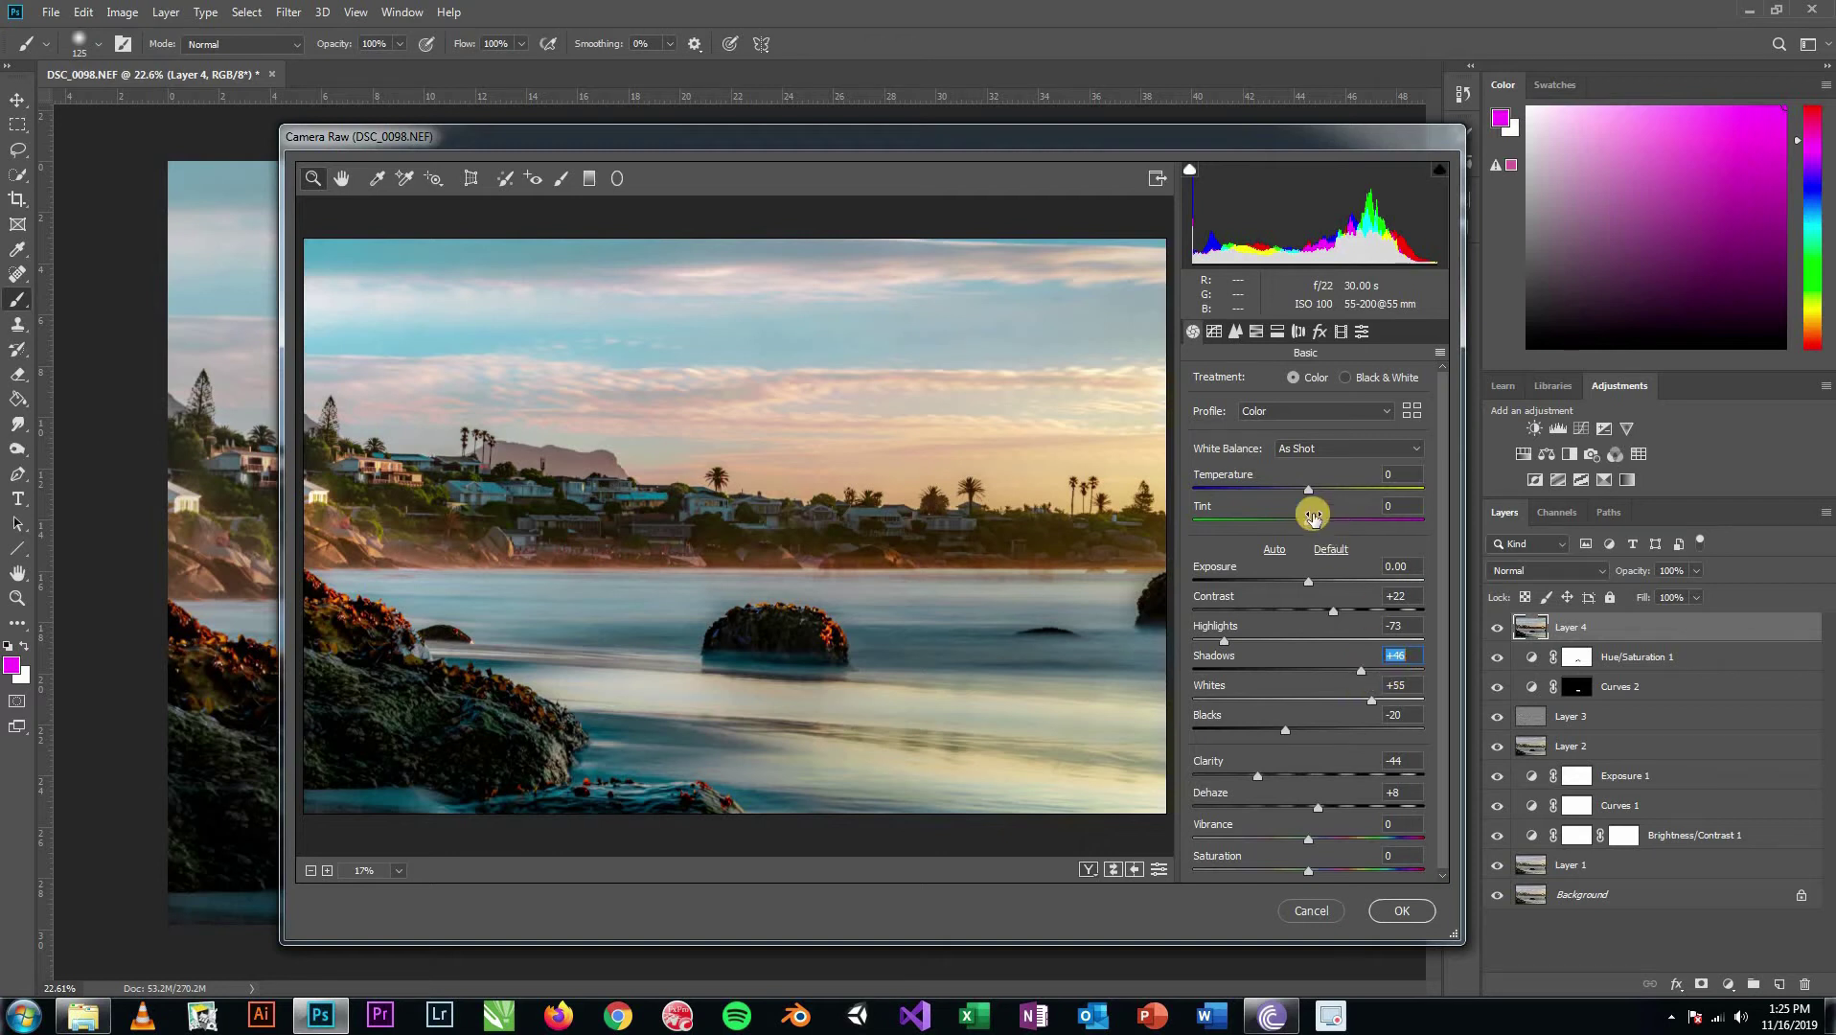
Step: Raise the luminance noise reduction slightly in the Camera Raw detail settings and return to the basic adjustments
click(1235, 332)
drag(1206, 569, 1236, 569)
click(1213, 331)
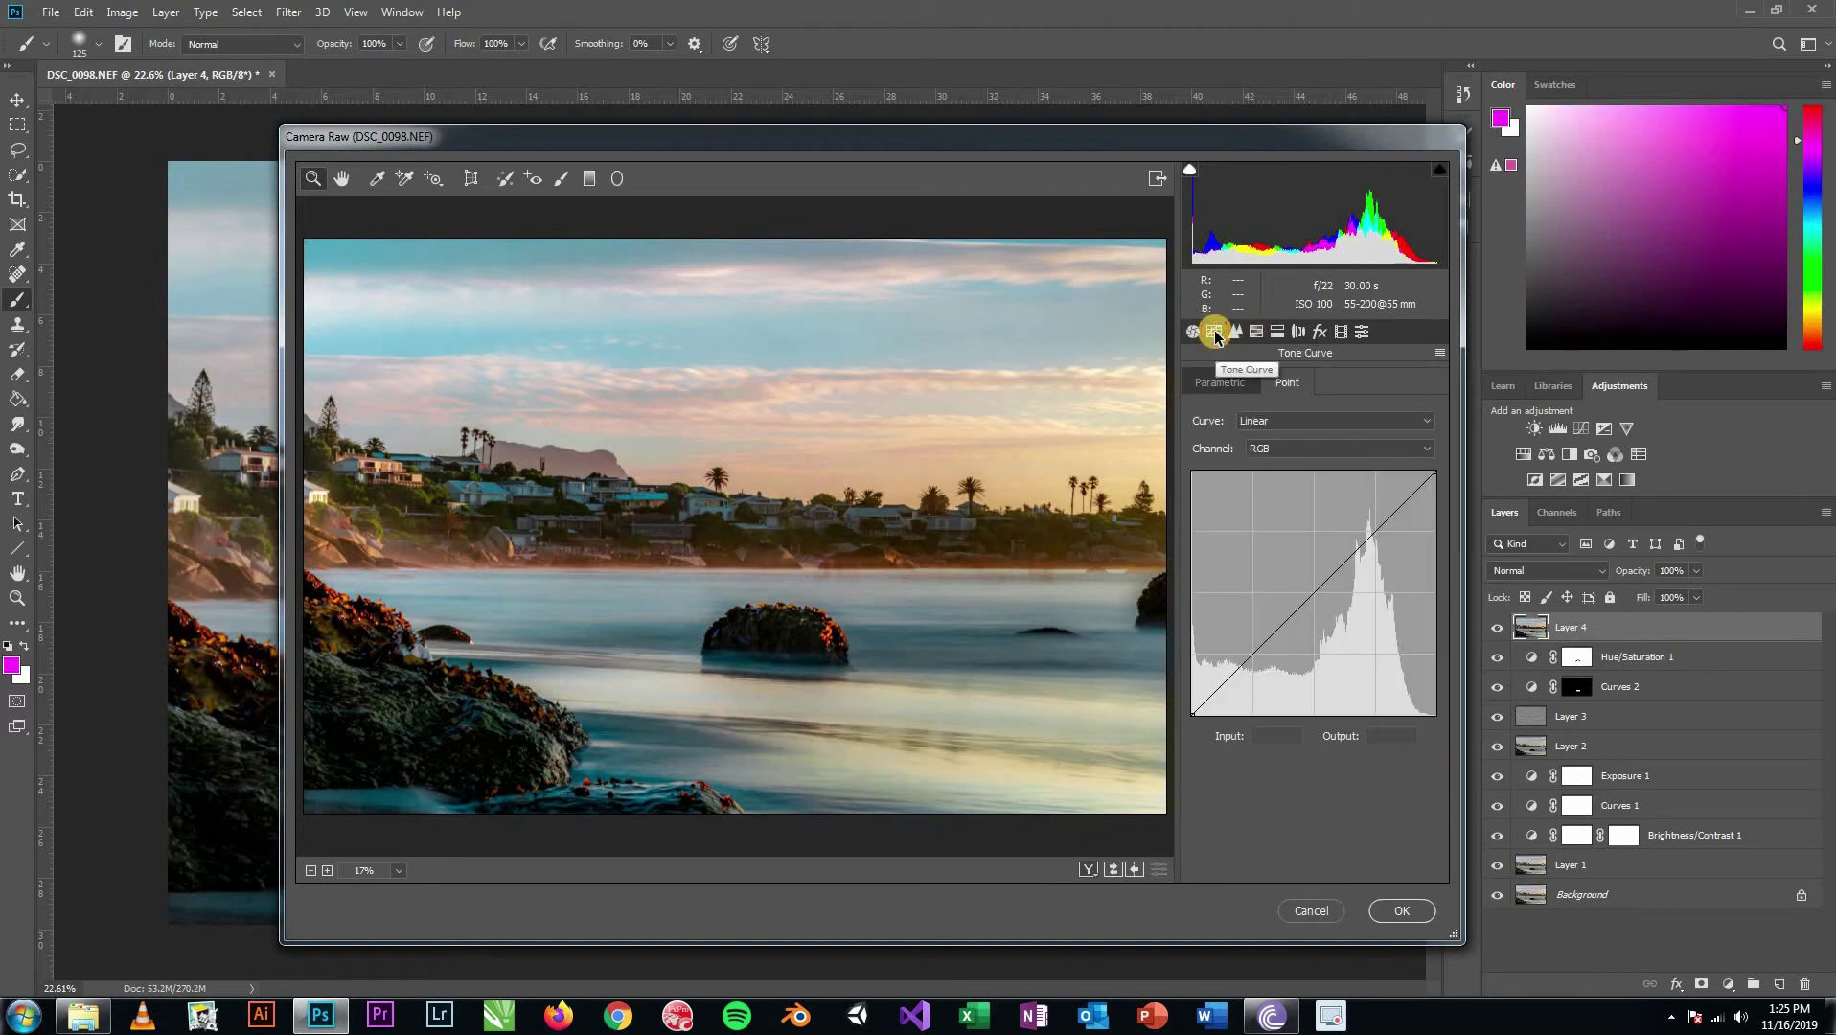
click(1193, 332)
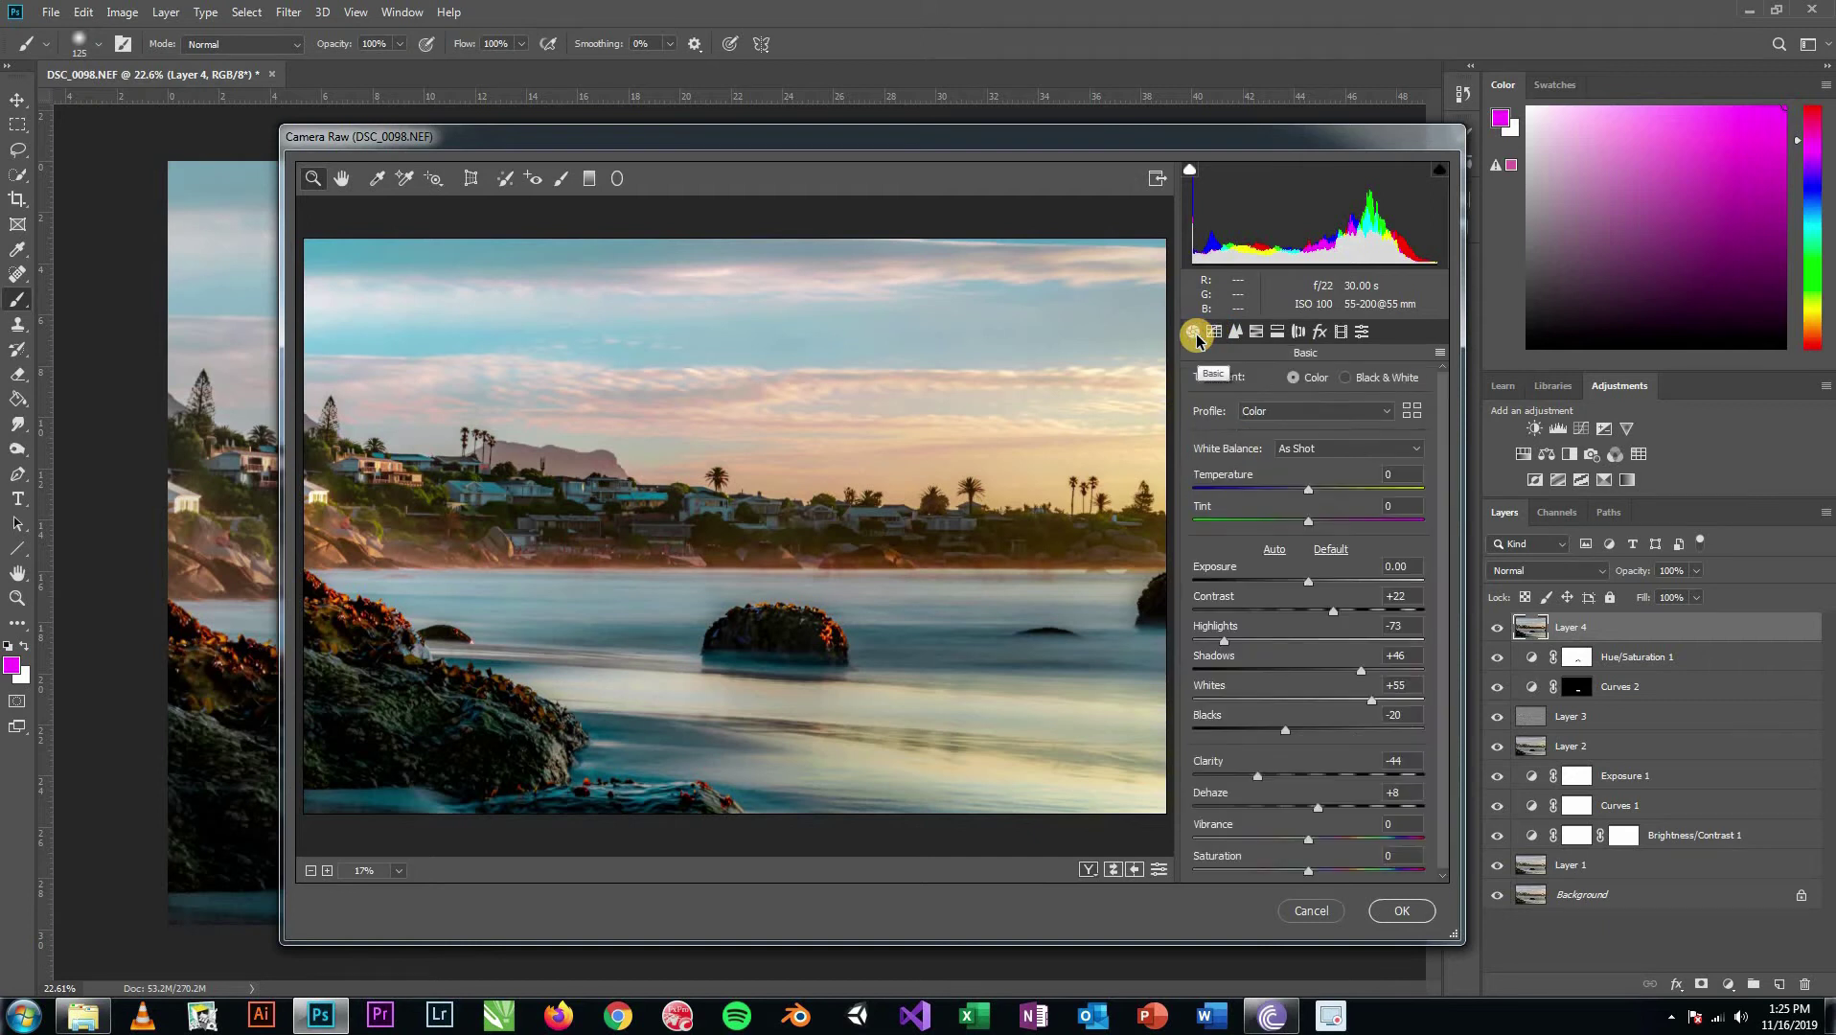
Step: Set Vibrance to +23 and Saturation to +10 in the basic Camera Raw adjustments
click(1255, 331)
click(1193, 331)
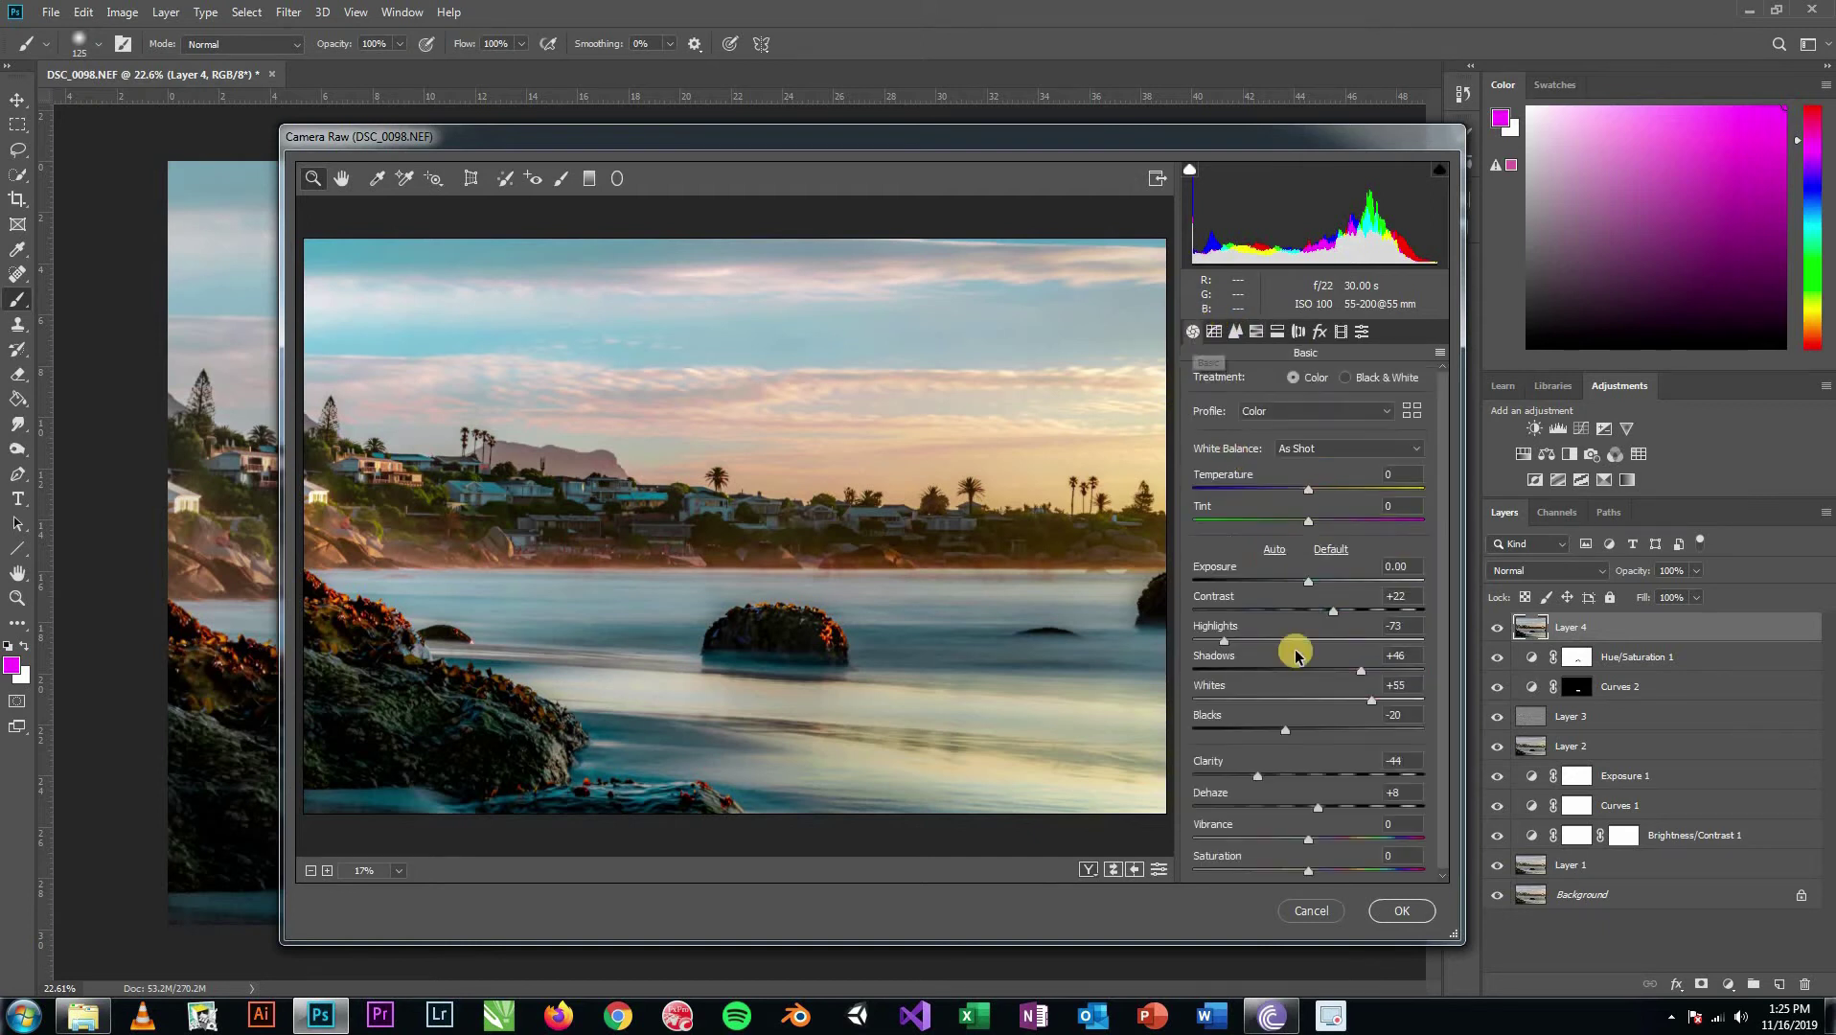
drag(1323, 837, 1323, 875)
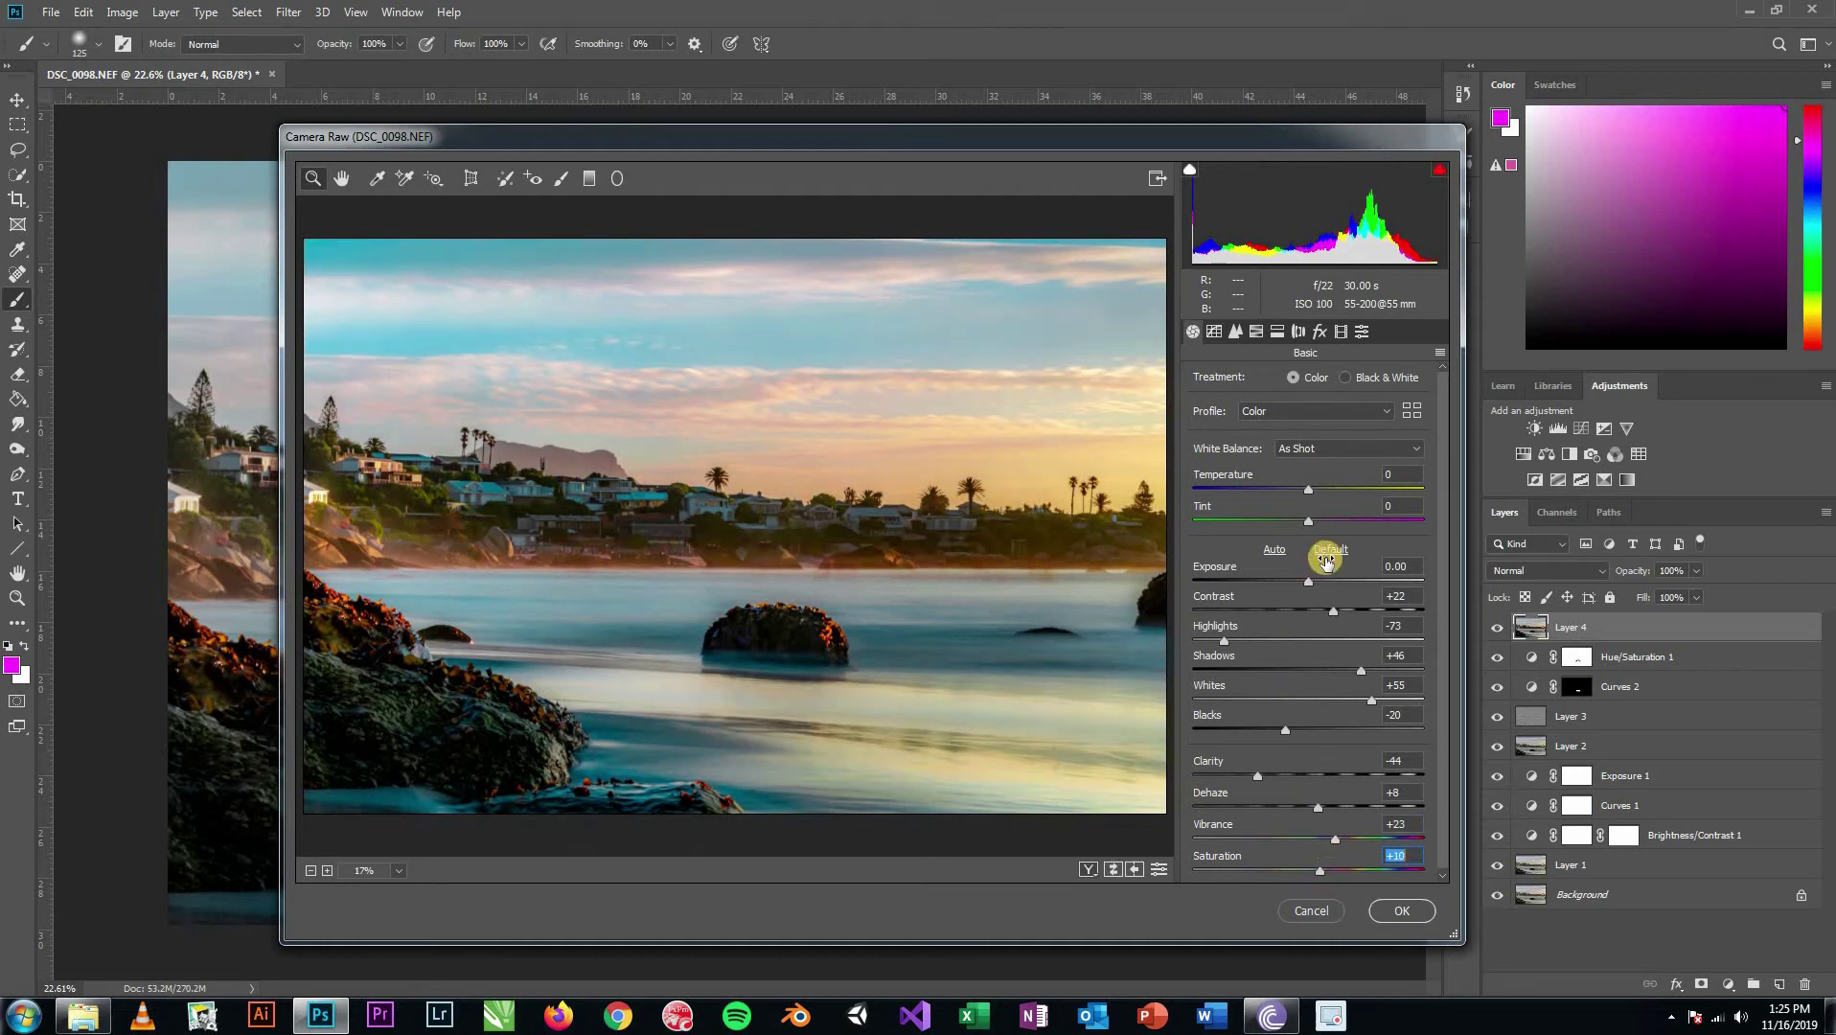
Step: Set the HSL saturation of both Purples and Magentas to +15
click(1255, 331)
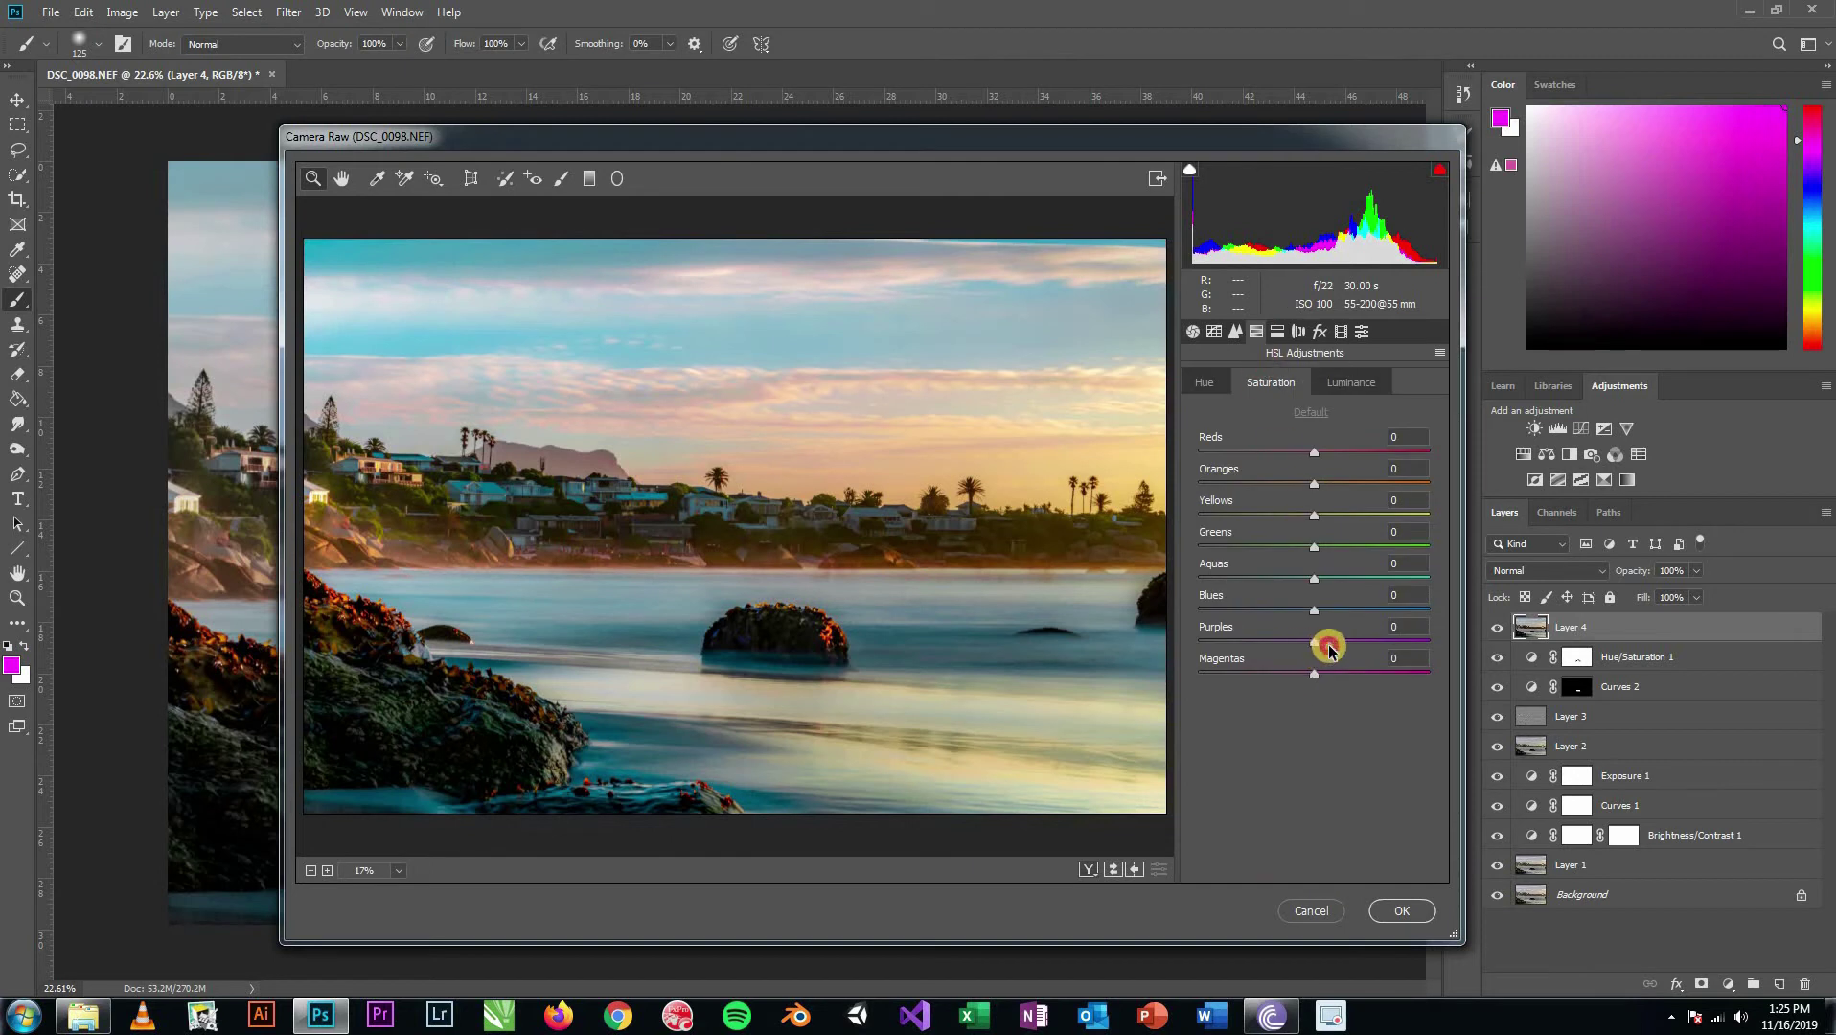
mouse_move(1319, 668)
mouse_down()
mouse_move(1333, 678)
mouse_move(1313, 642)
mouse_move(1330, 644)
mouse_up()
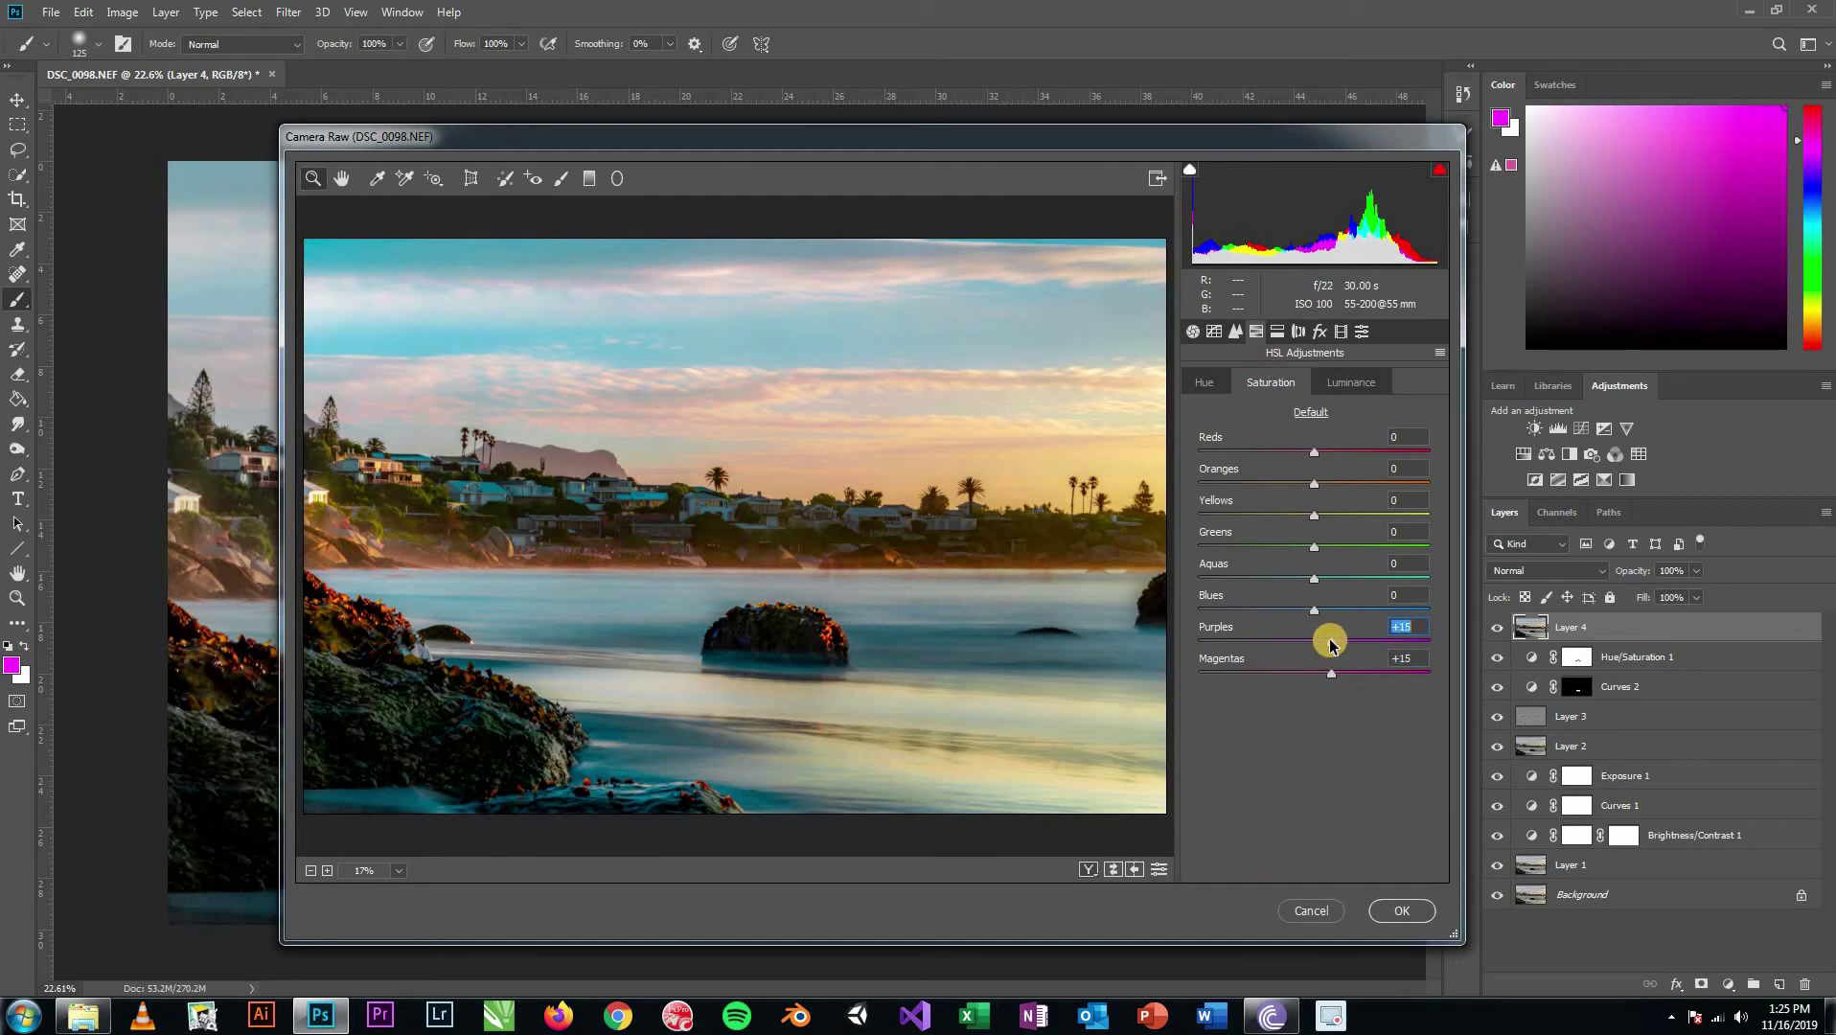
click(1218, 414)
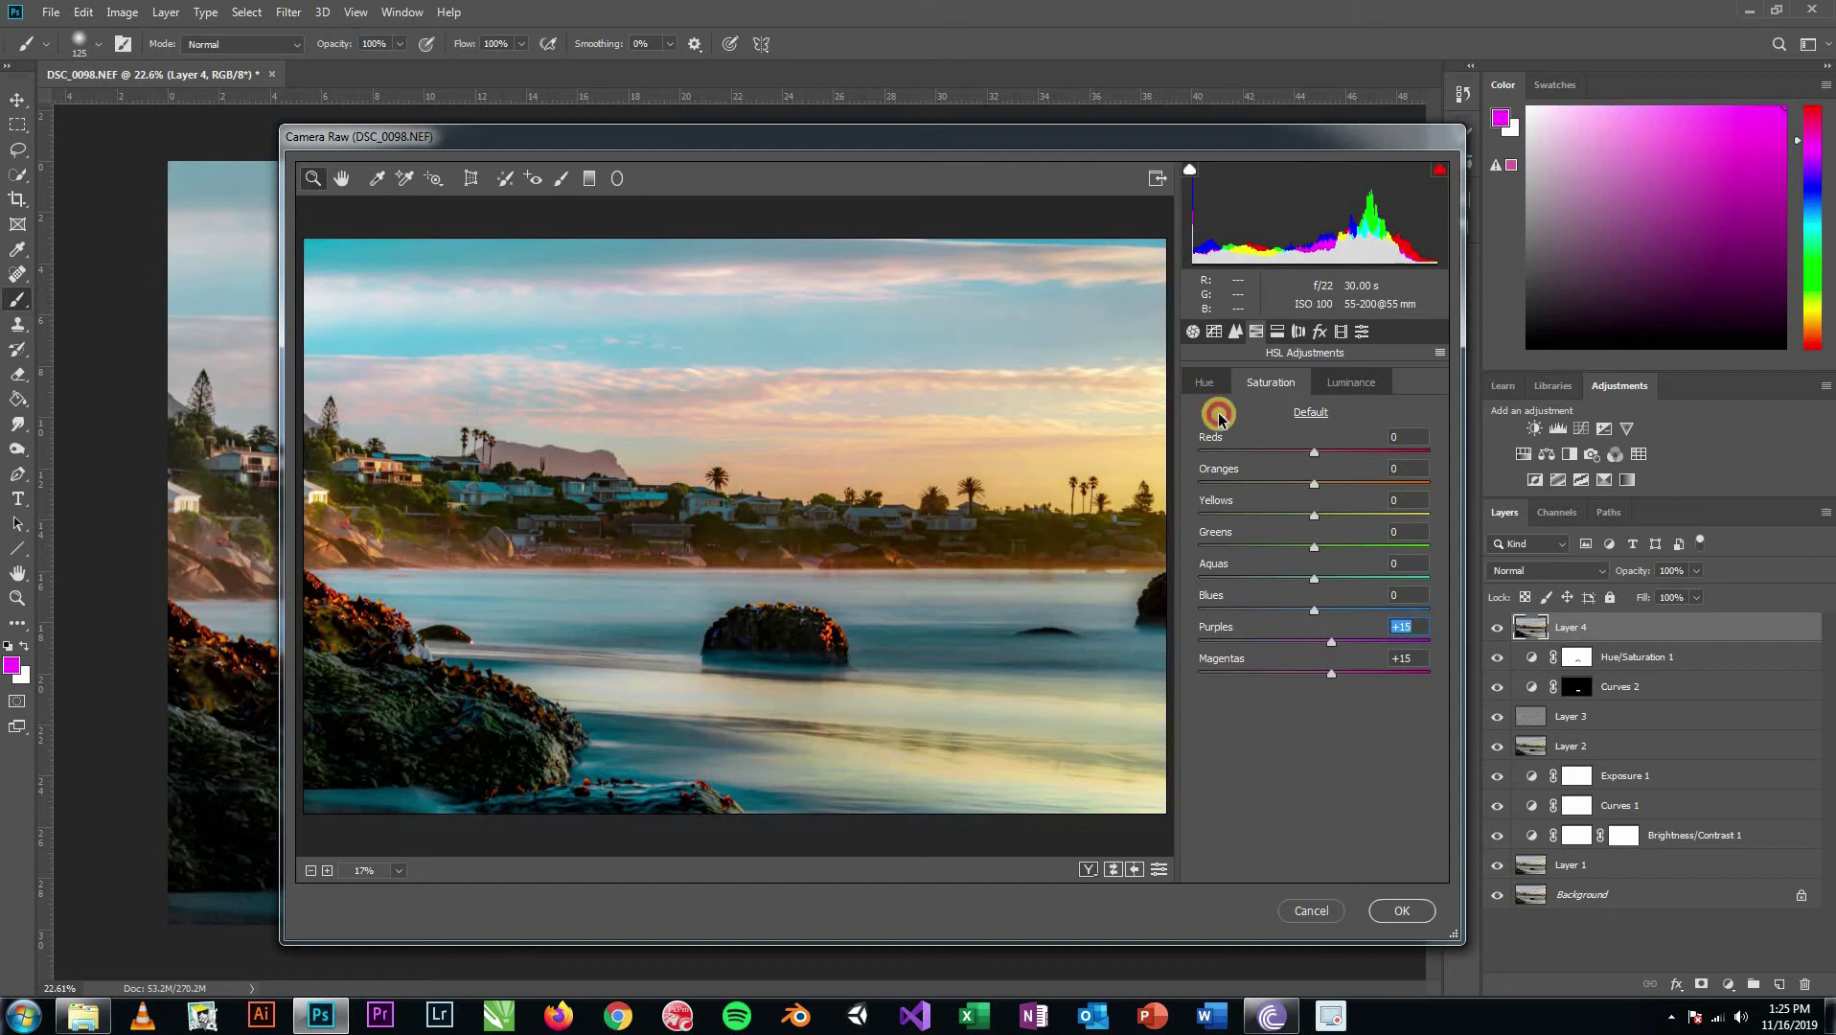
Step: Set the HSL hue of Reds to +13, Oranges and Yellows to -8, Greens to +4 and Blues to -20
click(1204, 382)
mouse_move(1314, 483)
mouse_down()
mouse_move(1290, 490)
mouse_move(1346, 494)
mouse_move(1299, 487)
mouse_move(1315, 516)
mouse_move(1294, 512)
mouse_move(1327, 517)
mouse_move(1305, 515)
mouse_up()
click(1329, 452)
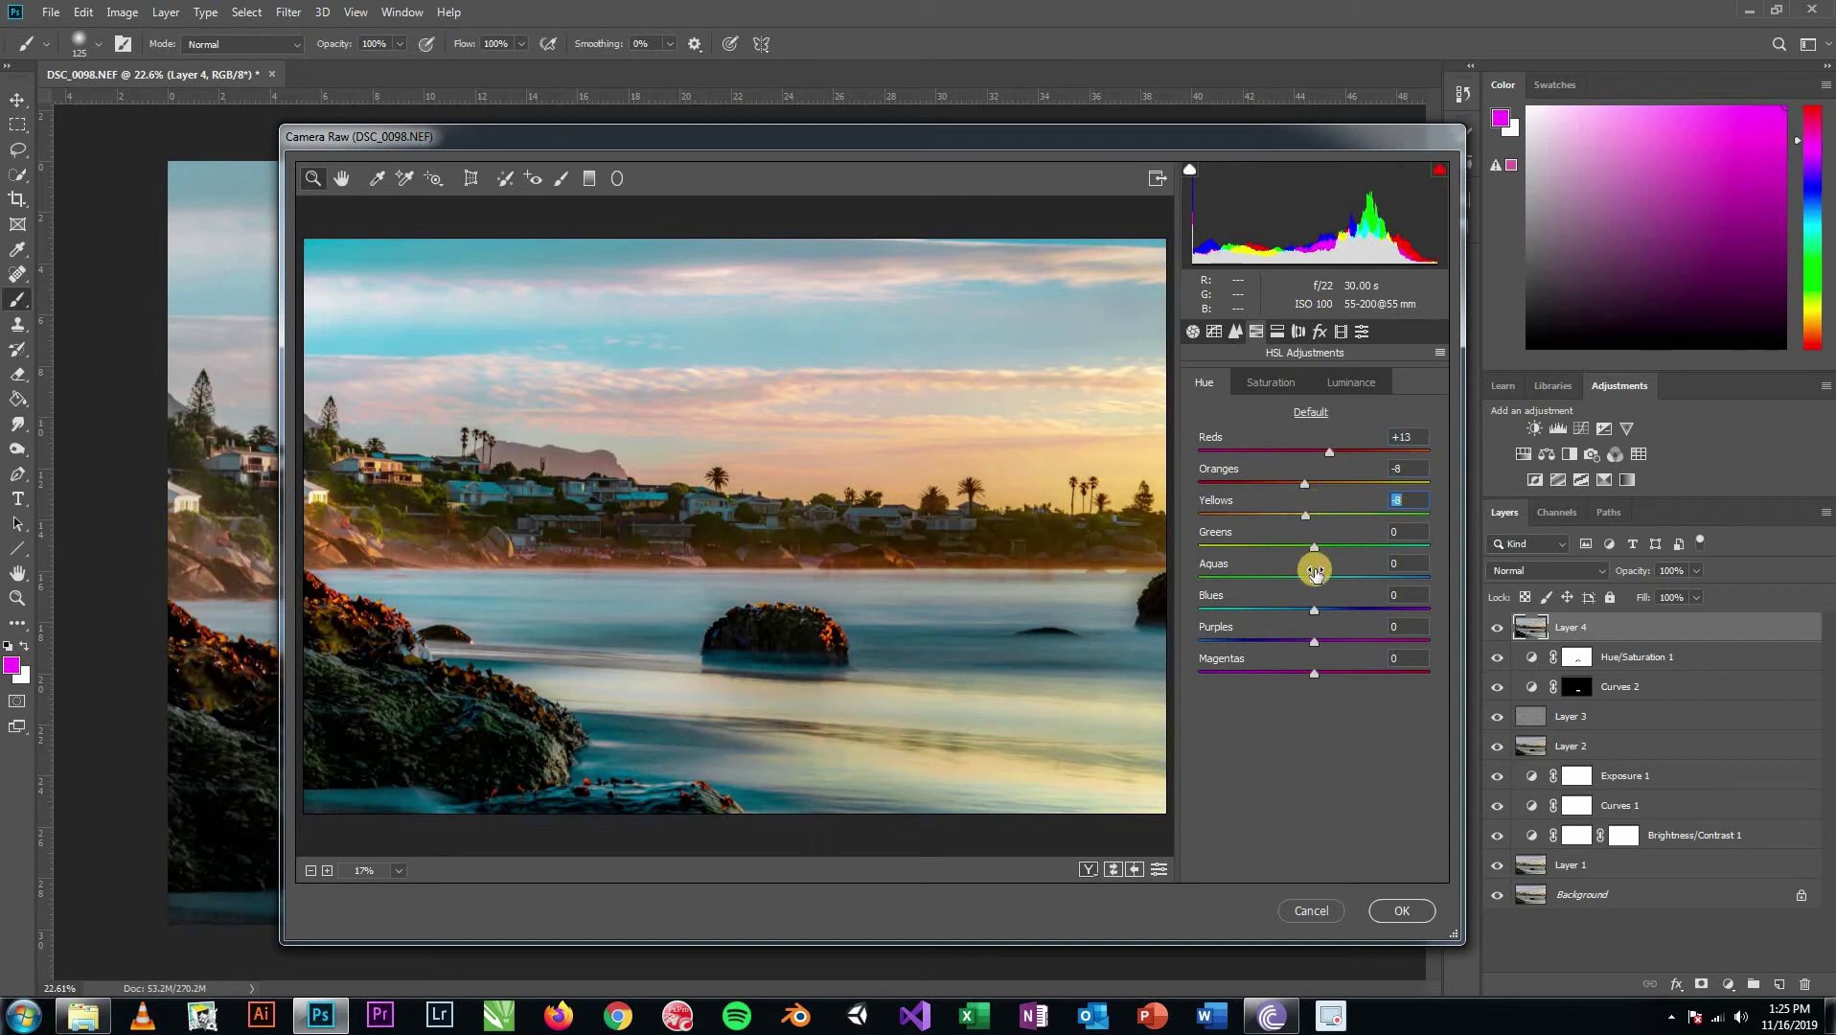
drag(1311, 609, 1290, 610)
drag(1315, 549, 1320, 550)
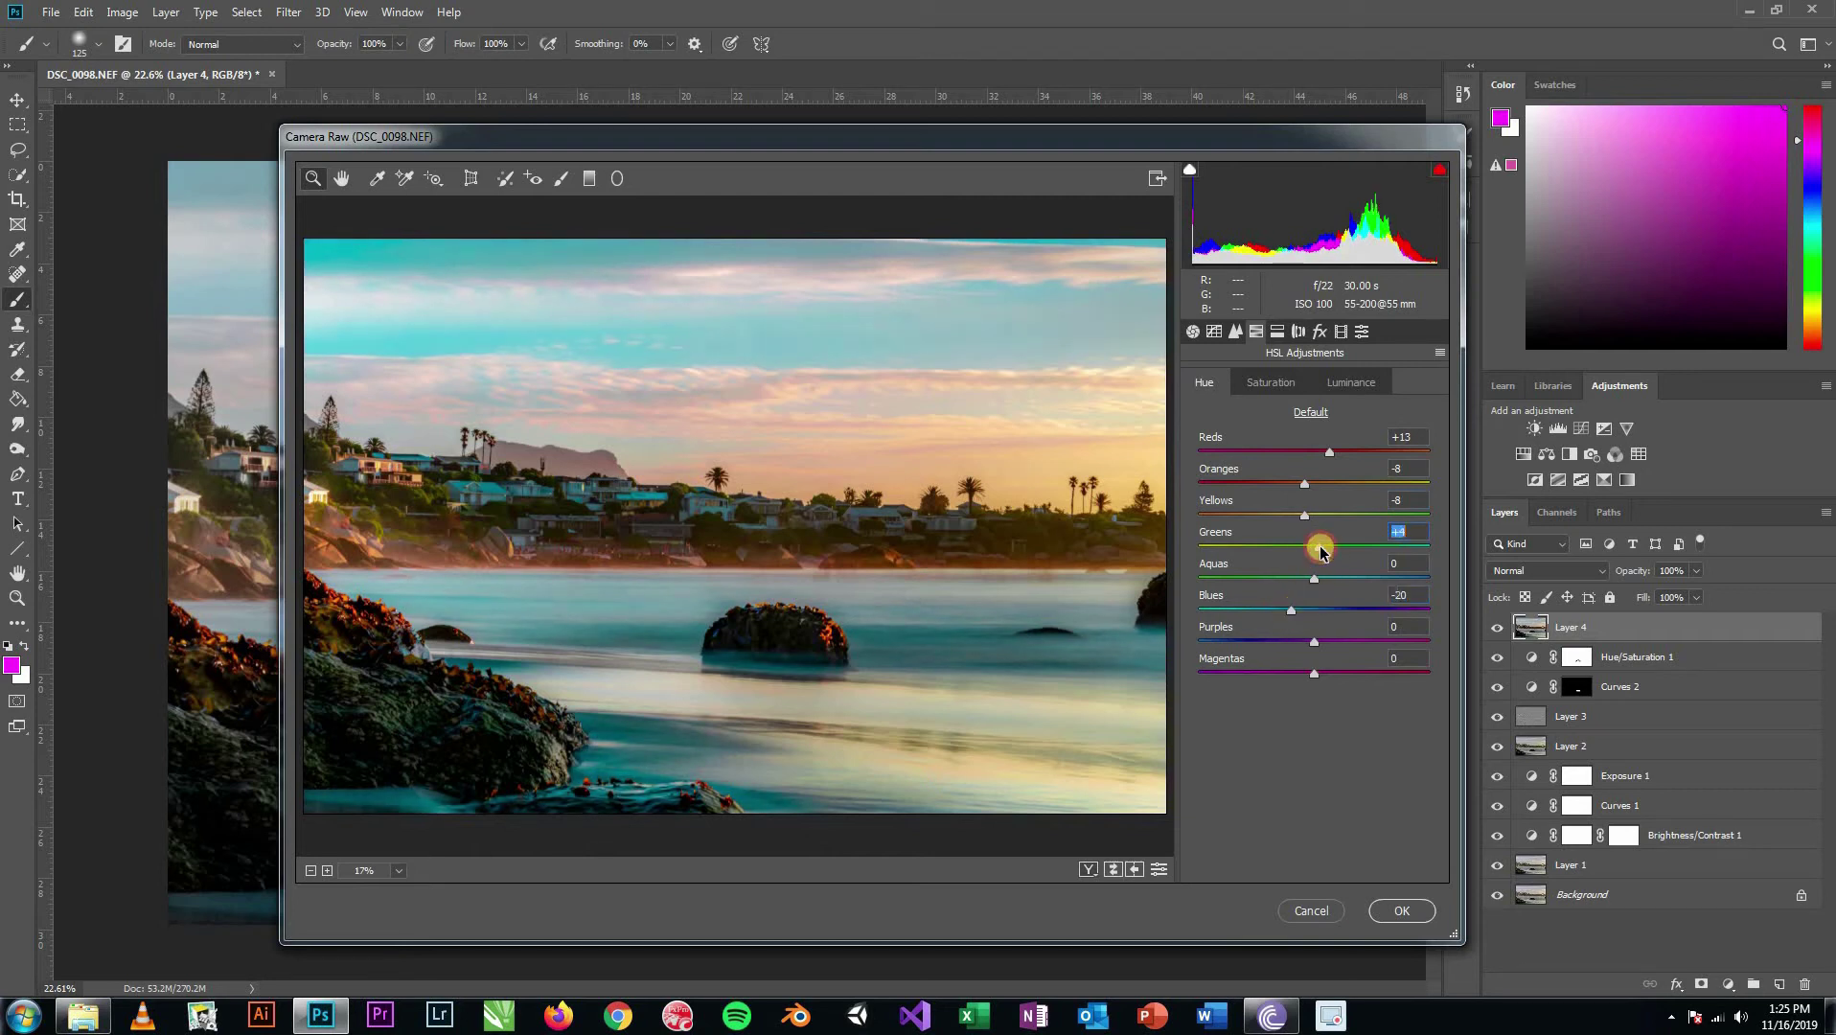
Step: Set the HSL luminance of Reds to +6, Oranges to -16, Greens to -13 and Blues to -7
click(1273, 382)
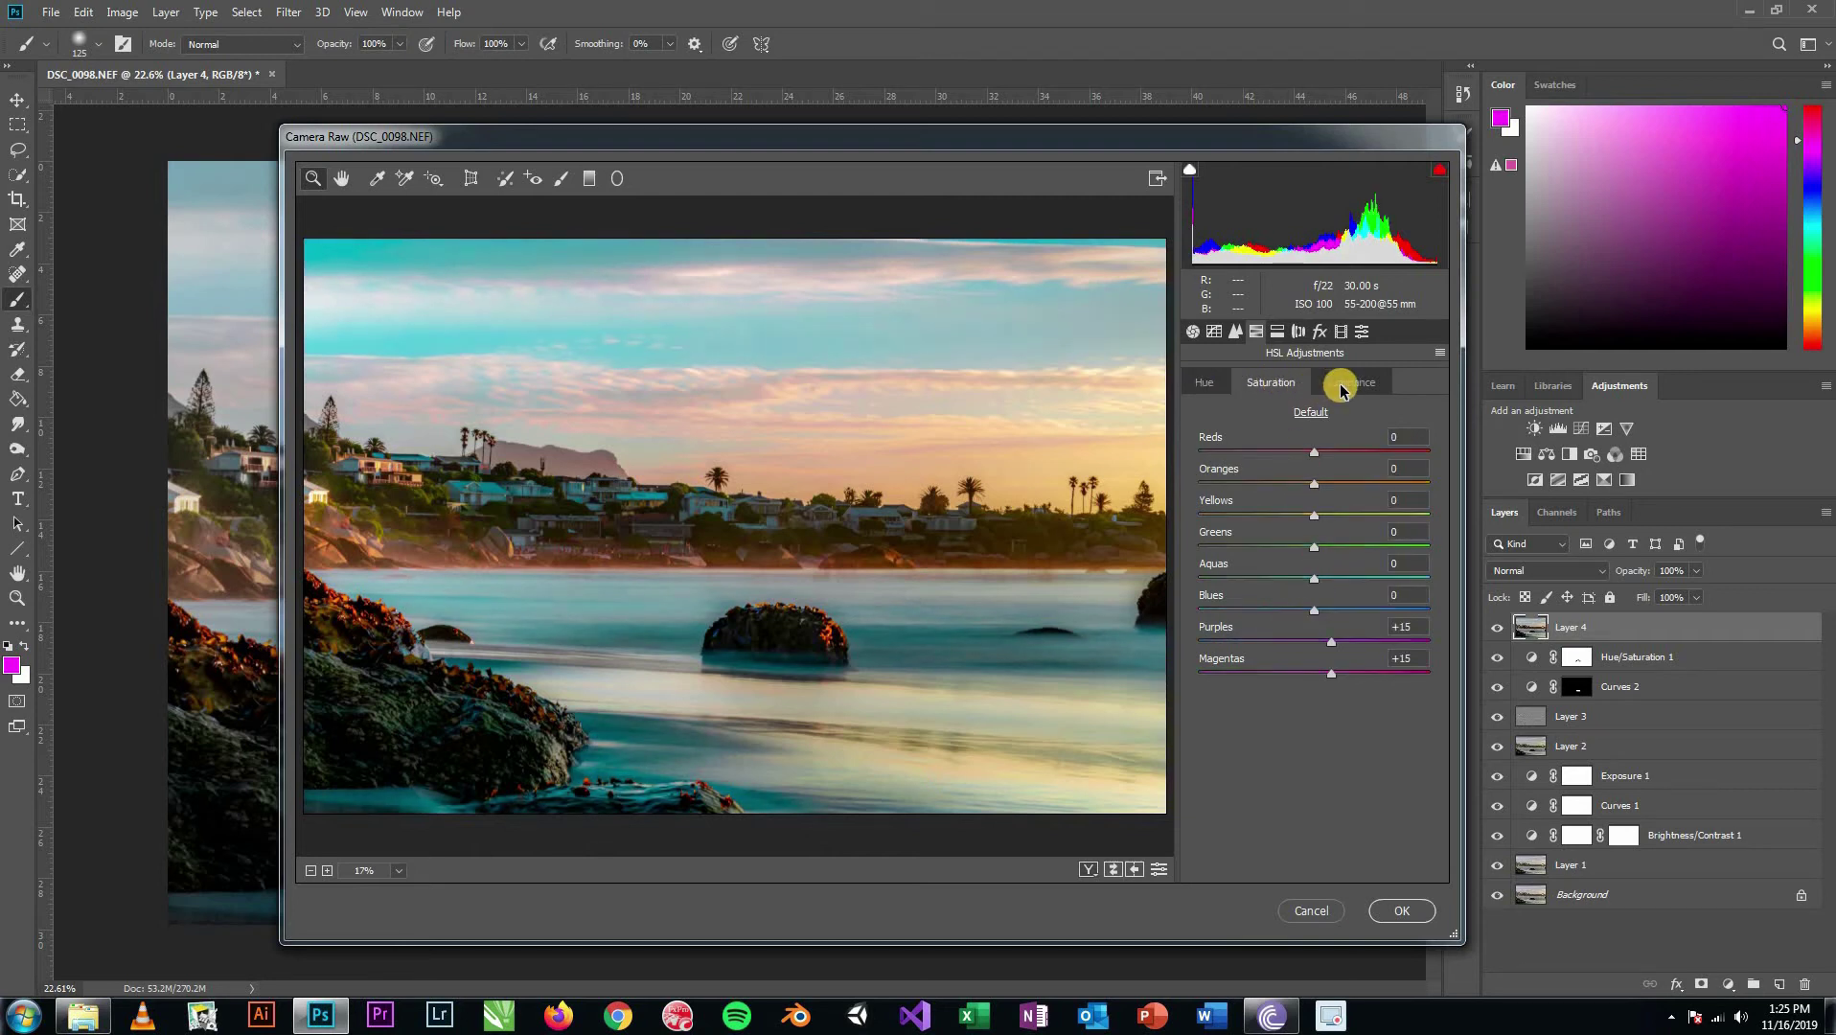
click(1339, 383)
mouse_move(1315, 483)
mouse_down()
mouse_move(1293, 487)
mouse_move(1321, 455)
mouse_up()
drag(1315, 546, 1305, 609)
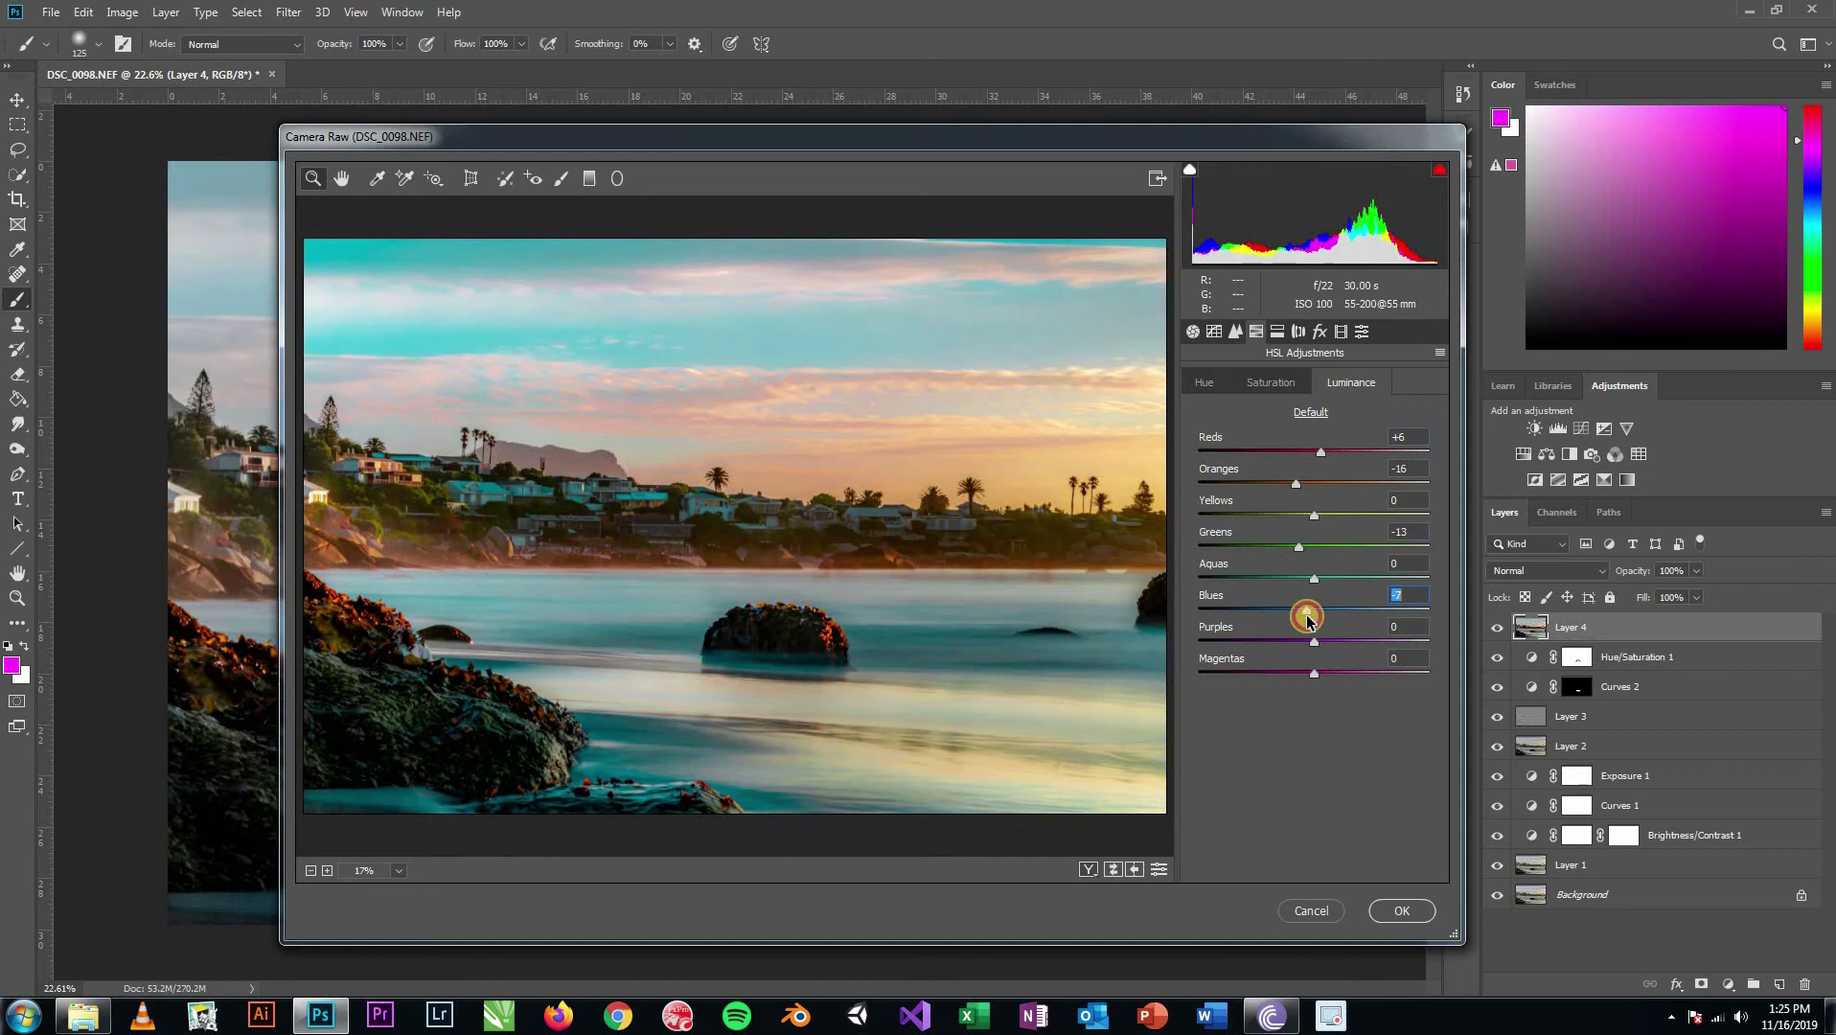
Step: Split-tone the highlights with hue 44 and saturation 13 and the shadows with hue 189 and saturation 8, and apply the Camera Raw filter
click(1297, 331)
drag(1200, 409, 1232, 445)
drag(1199, 555, 1319, 556)
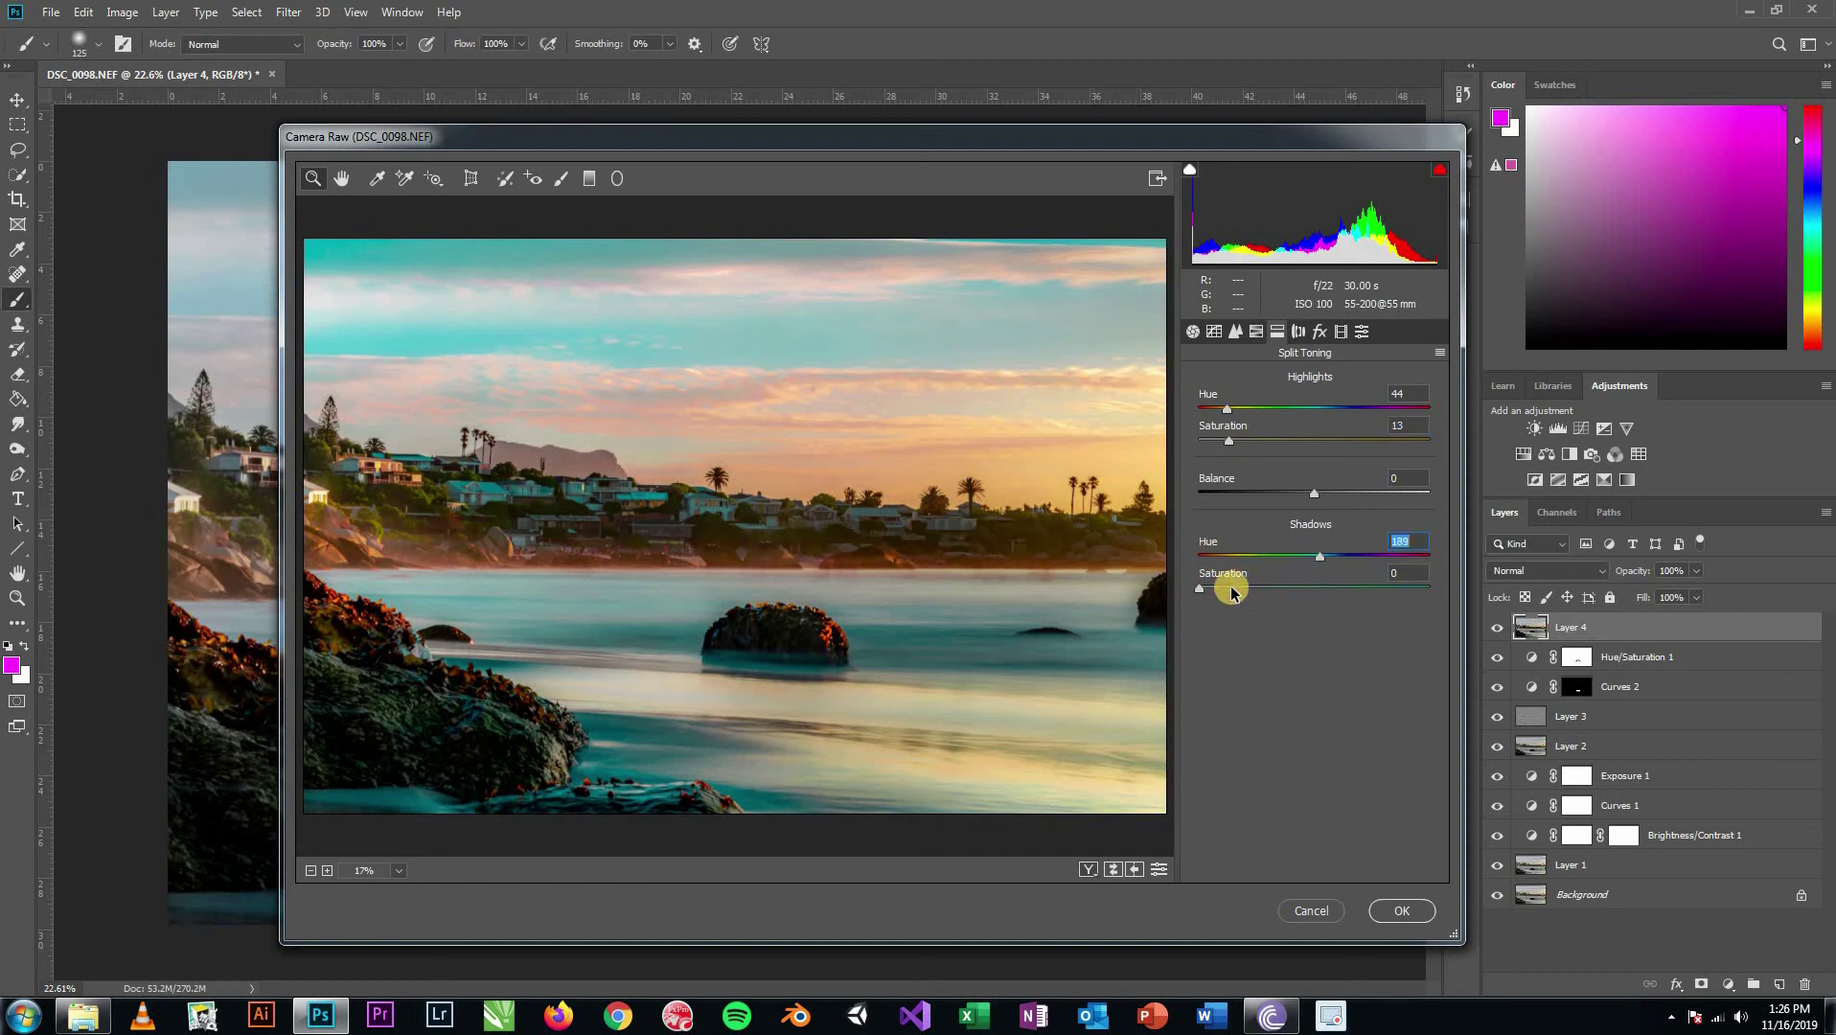
drag(1203, 594, 1219, 593)
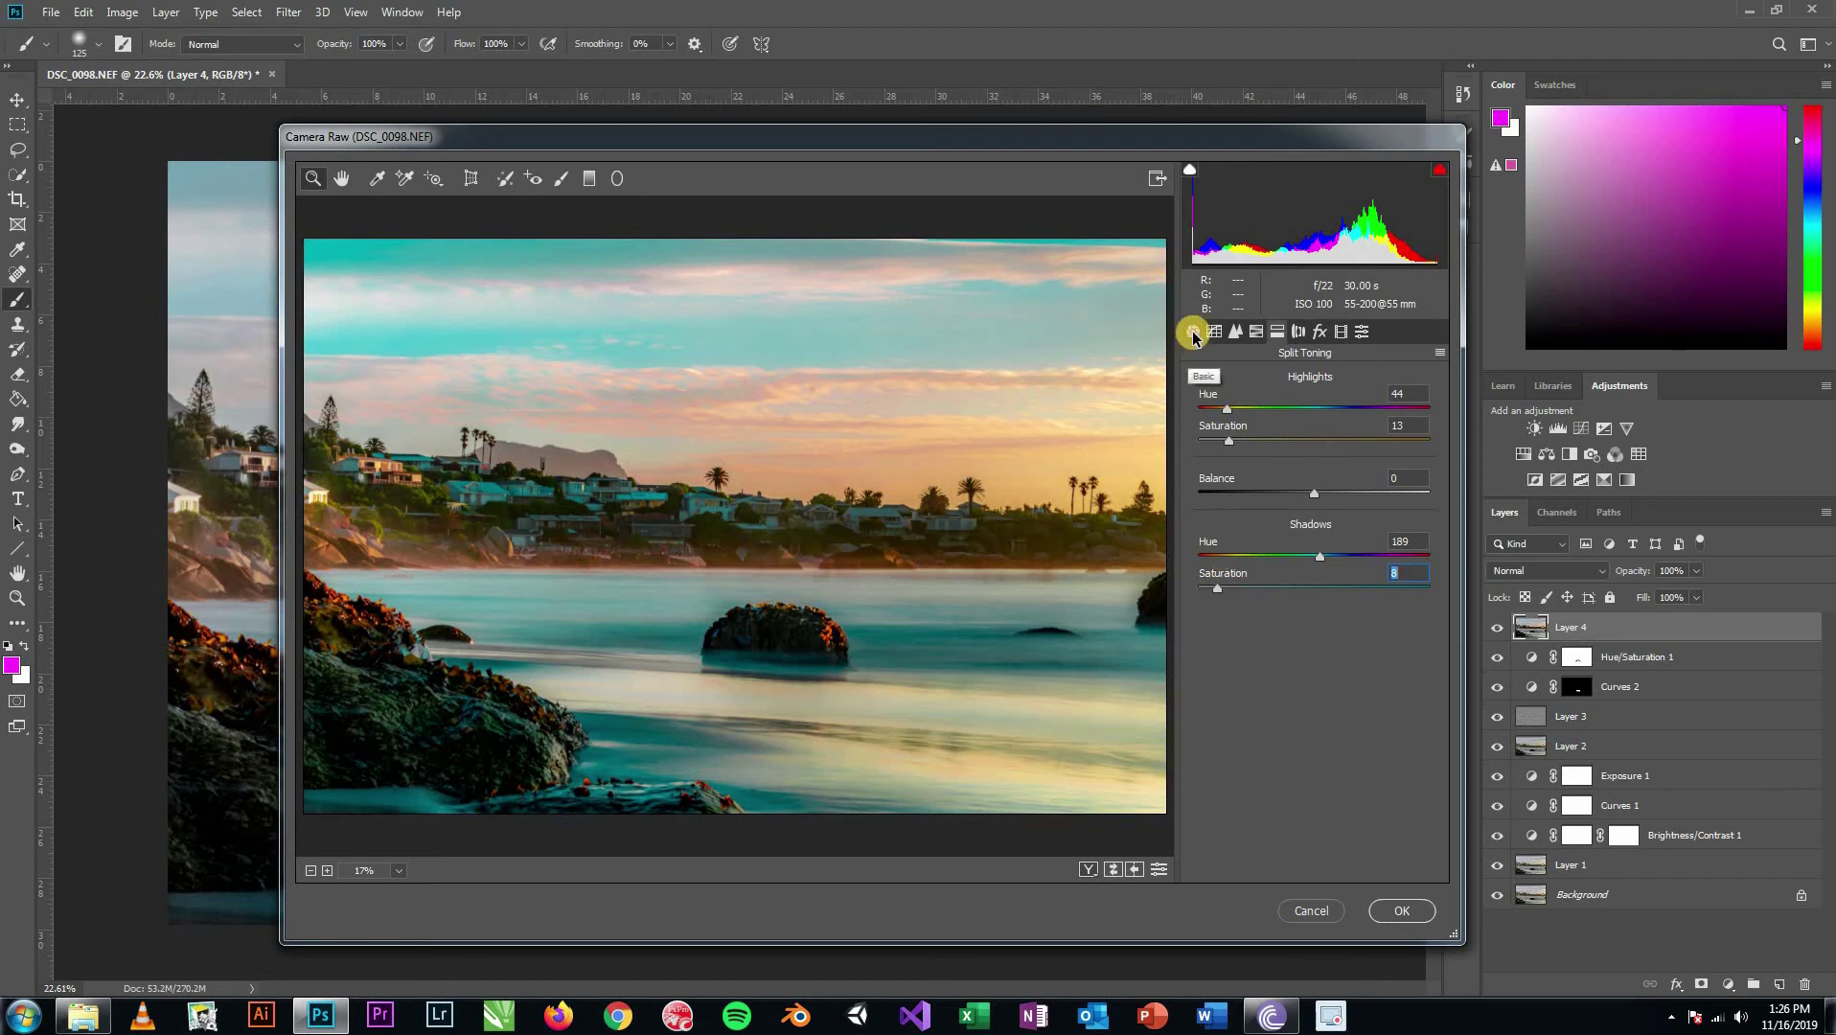
click(1410, 908)
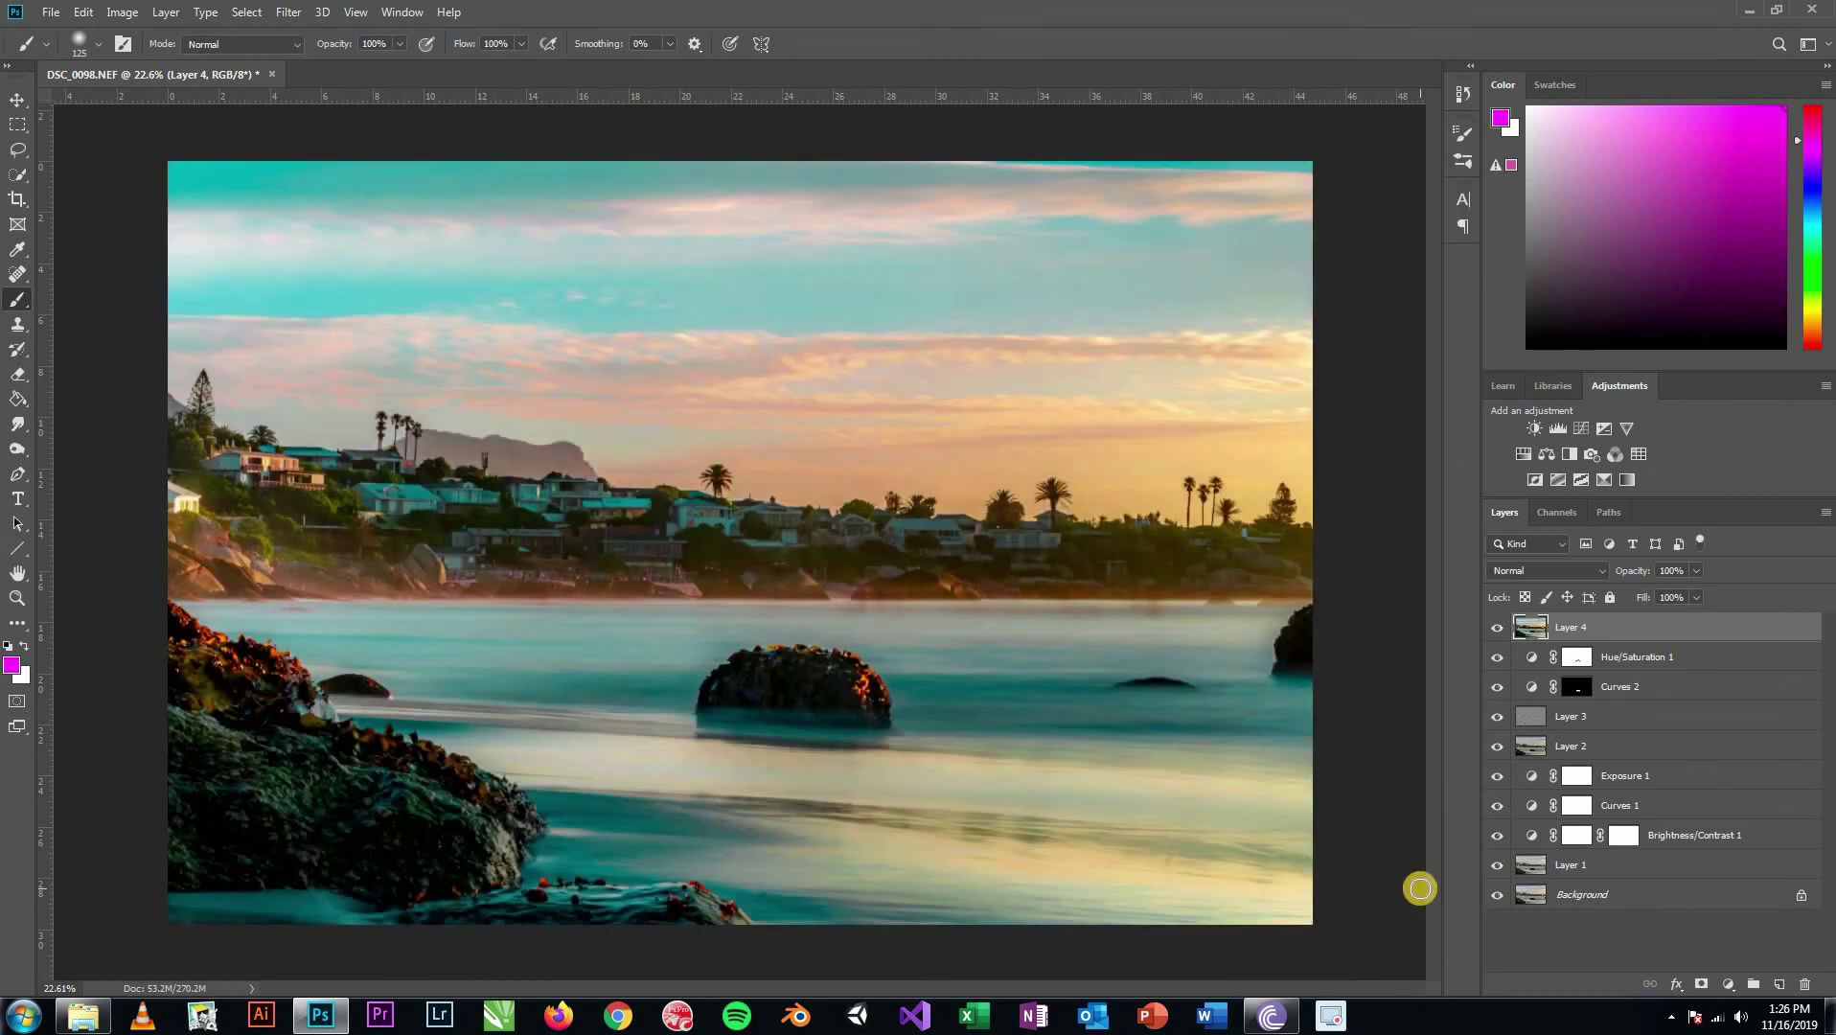
Step: Add a Hue/Saturation adjustment layer above Layer 4 with saturation -42 and invert its layer mask
click(1729, 984)
click(1714, 794)
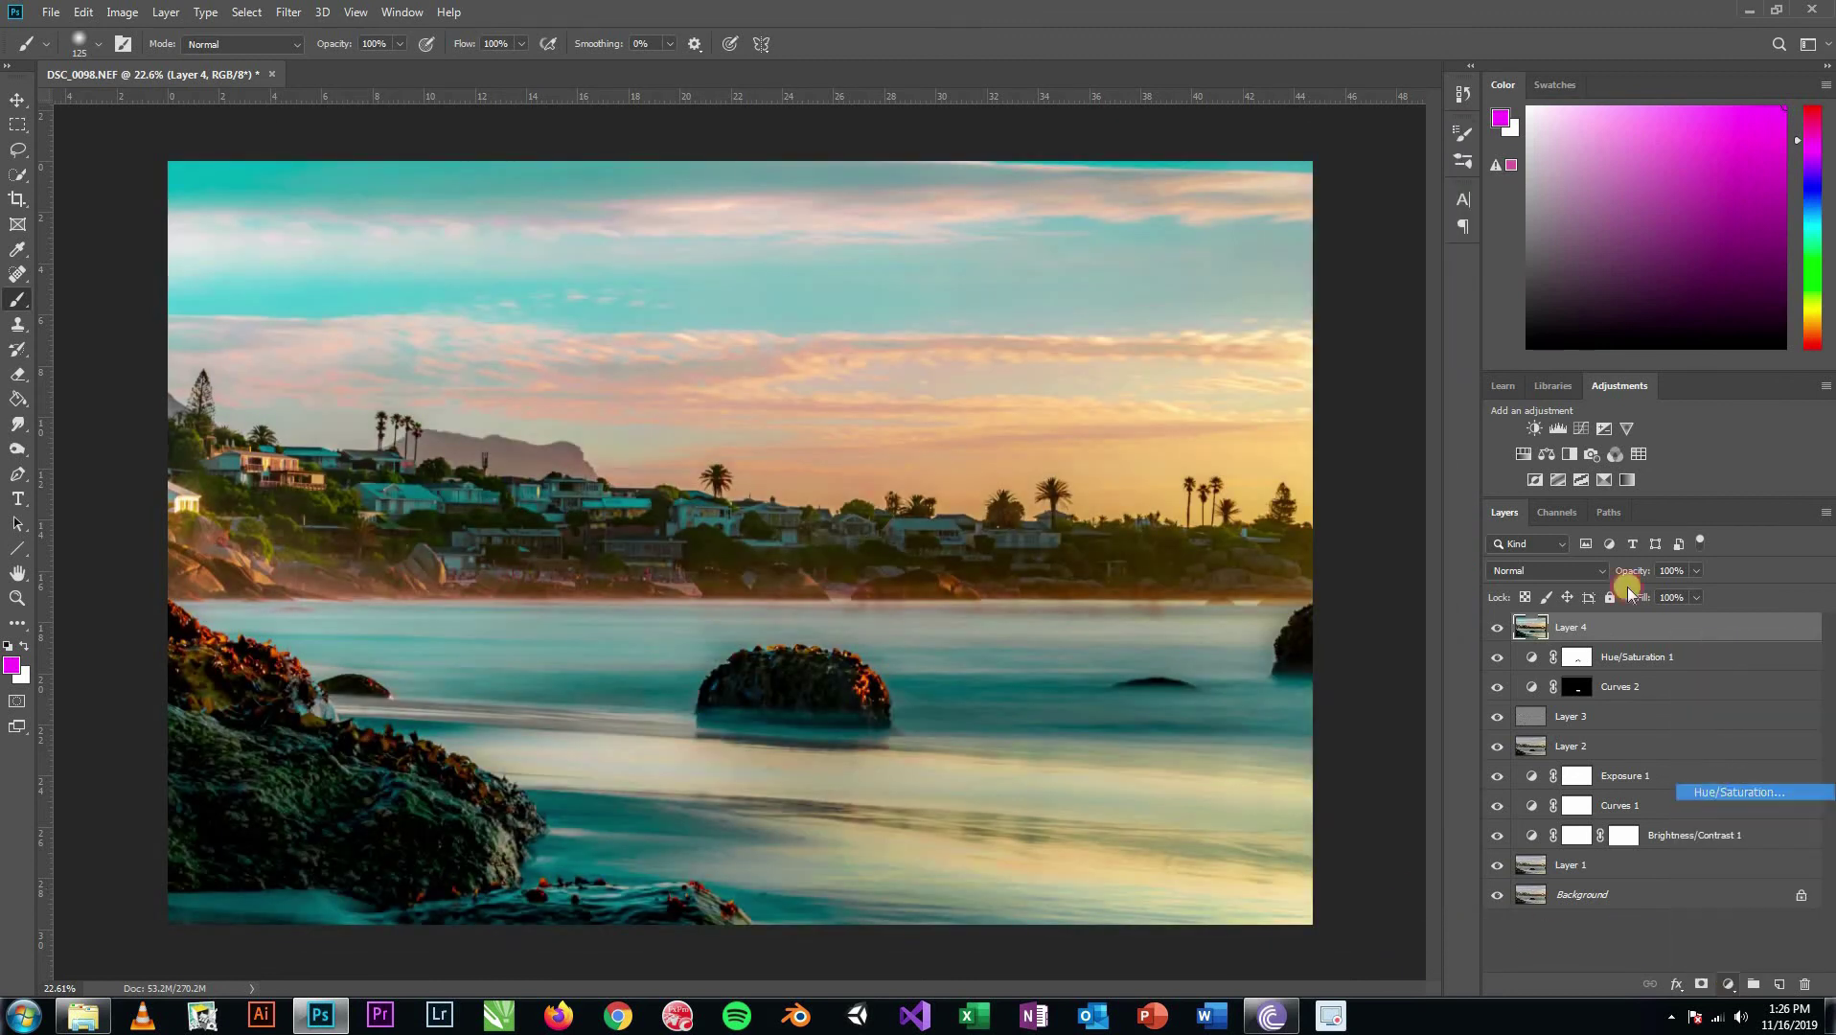
click(1520, 381)
drag(1518, 380, 1500, 381)
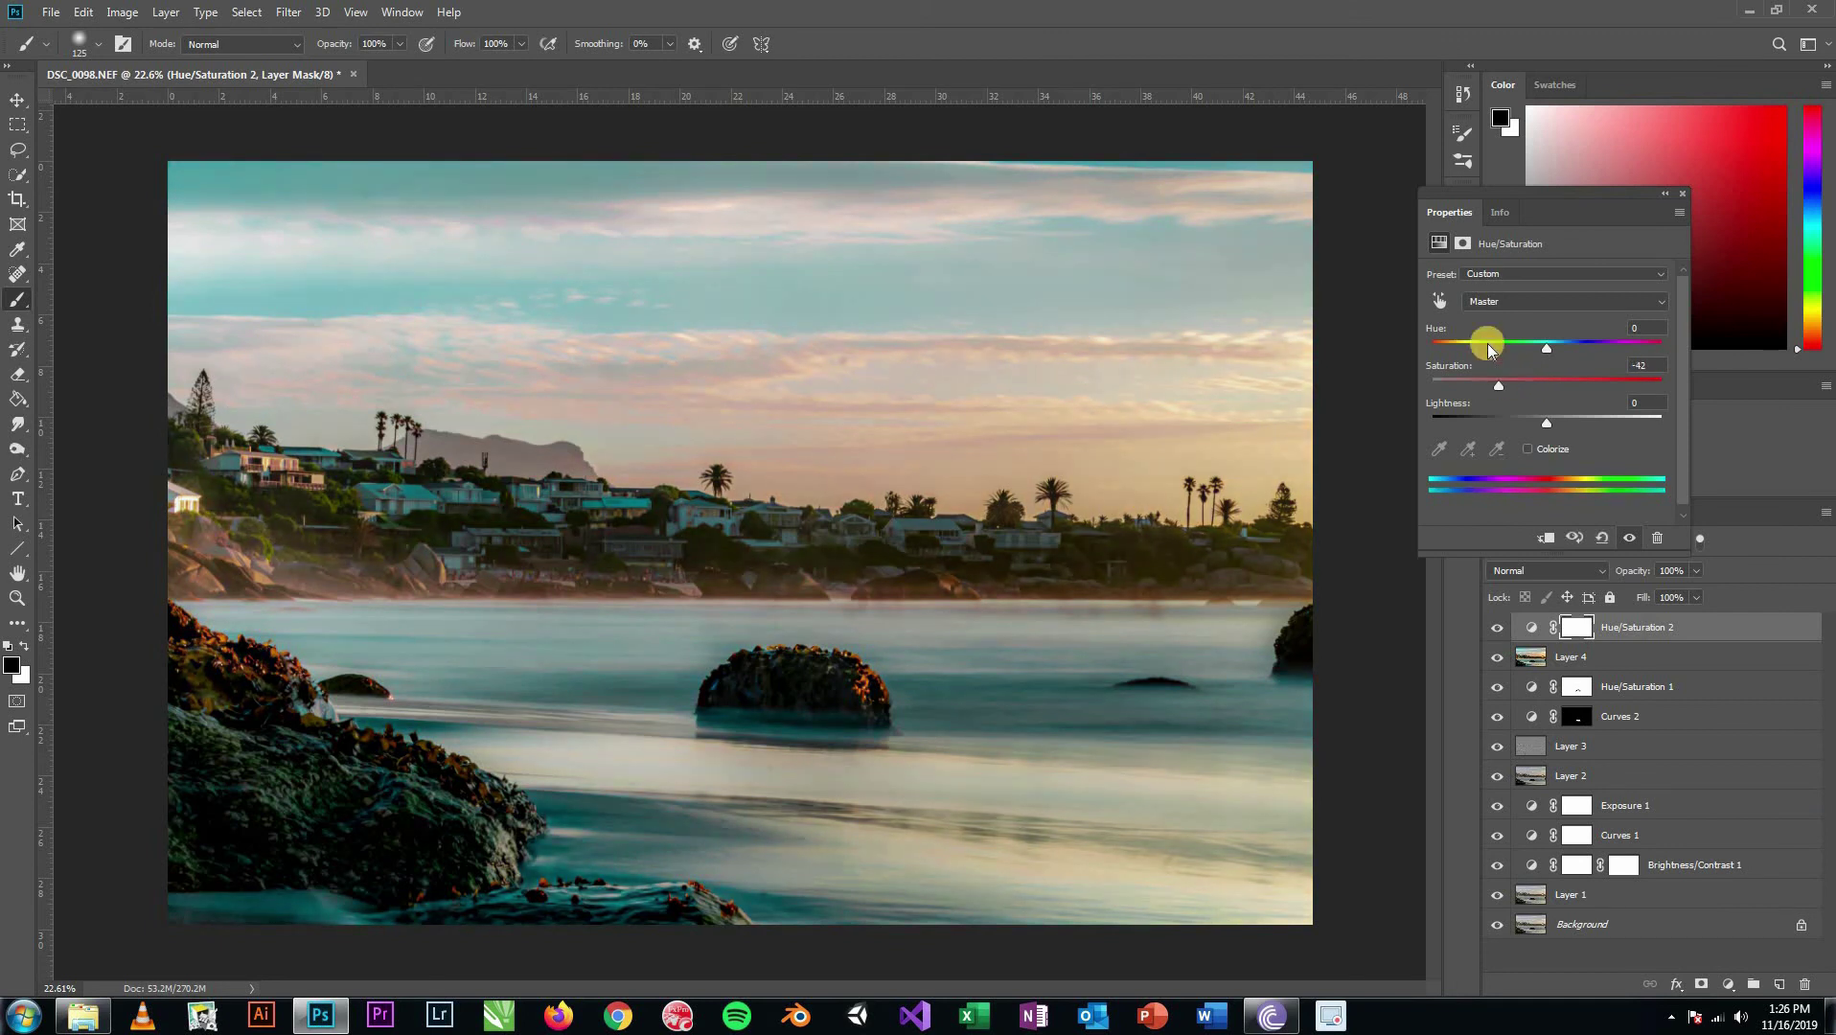
click(1463, 245)
click(1608, 497)
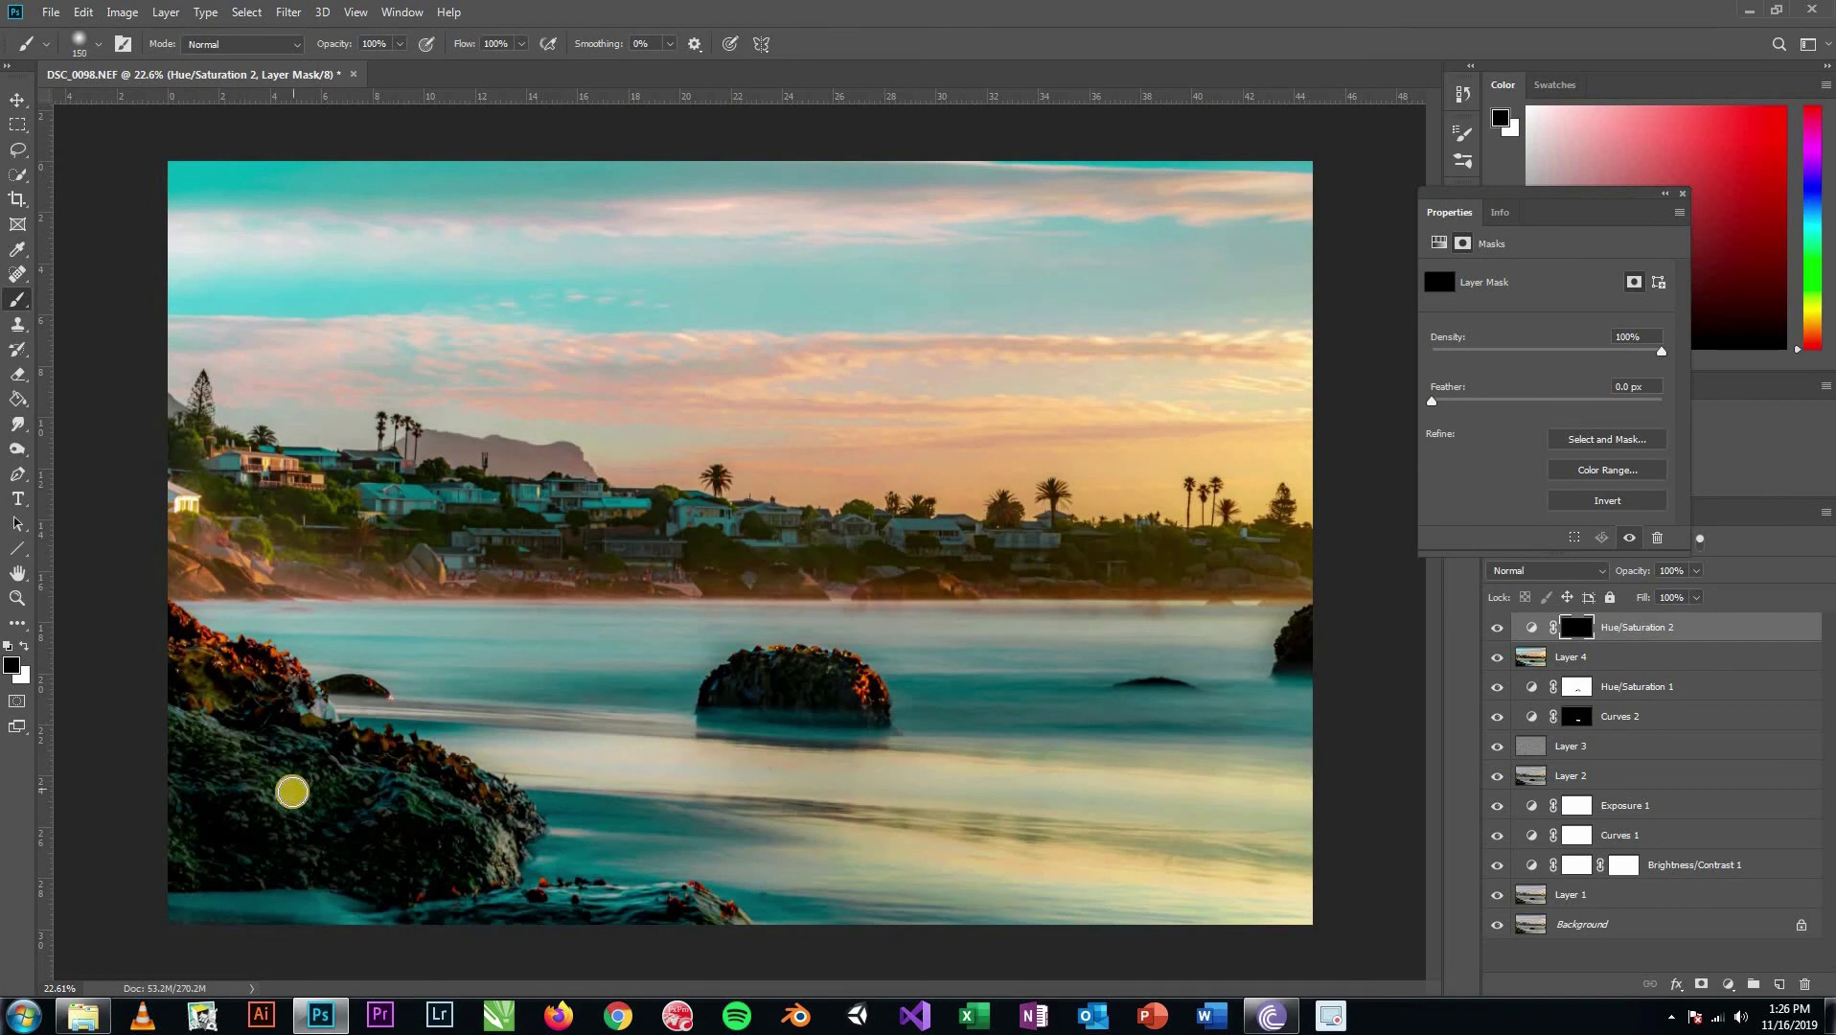
Step: Paint the new Hue/Saturation mask white over the large foreground rock with a 250 px brush, checking coverage with the mask overlay
key(bracketright)
key(bracketright)
key(bracketright)
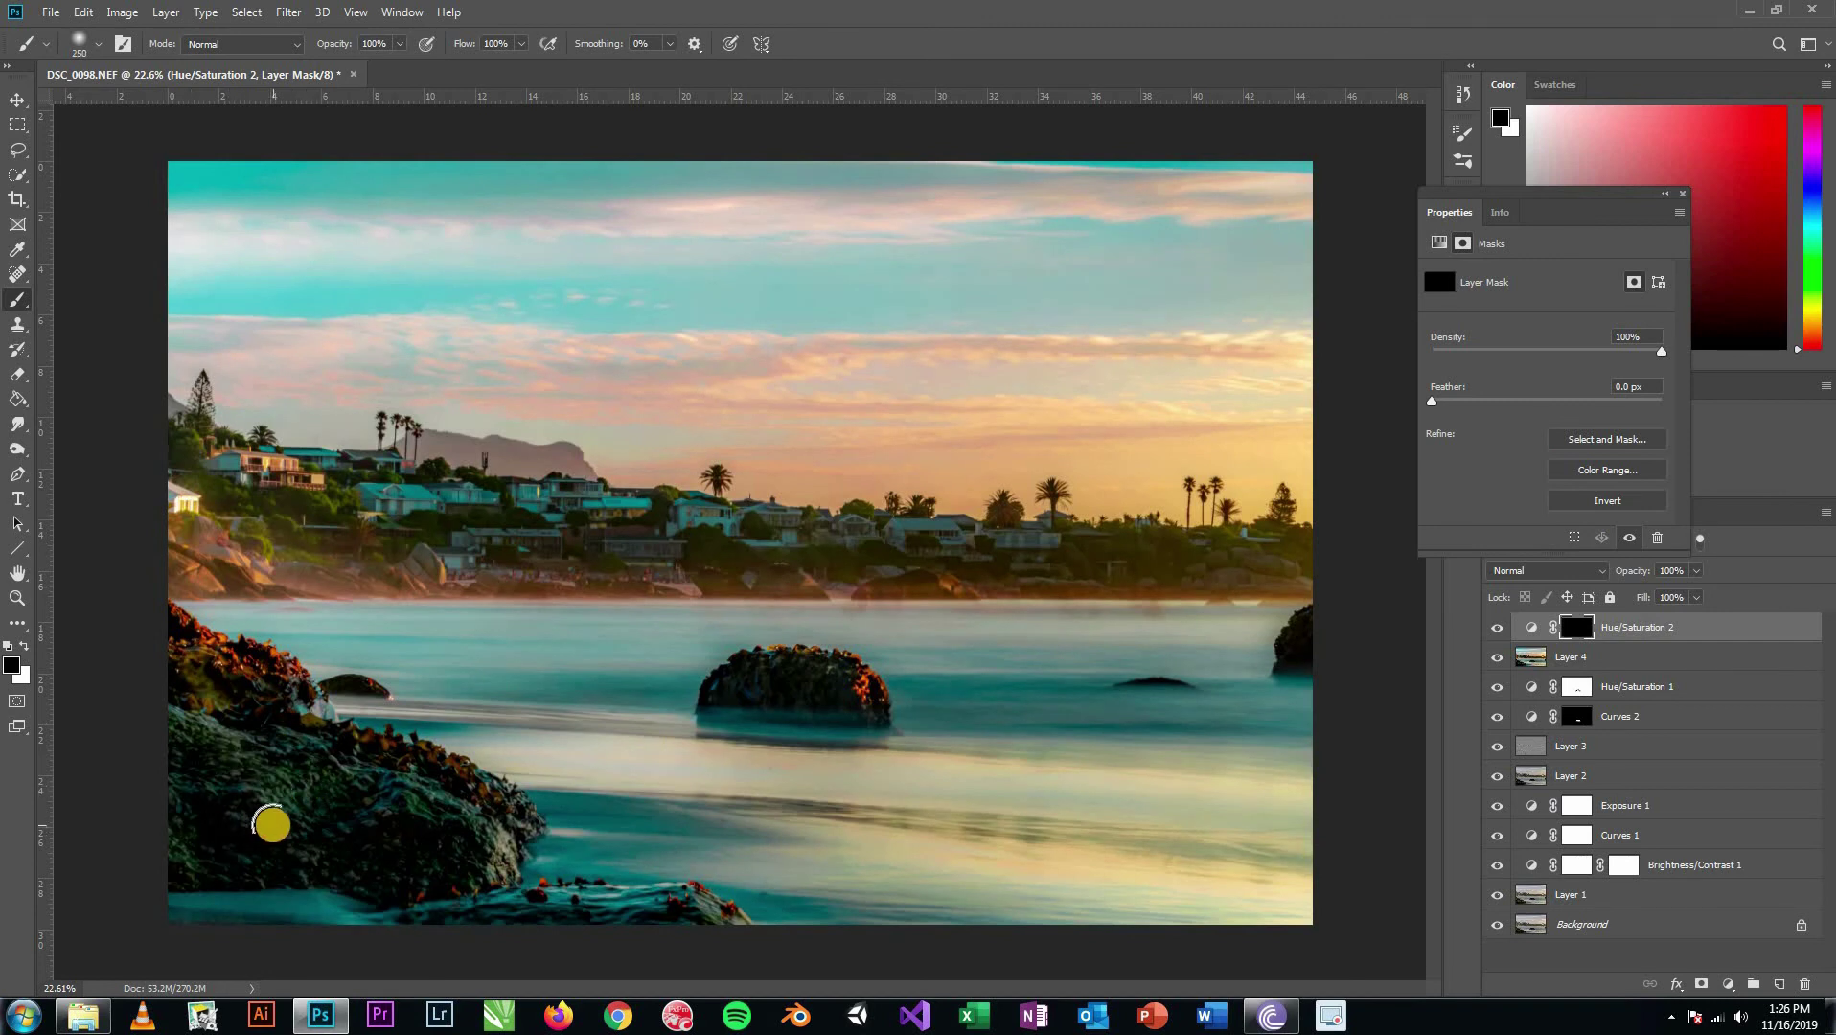
key(x)
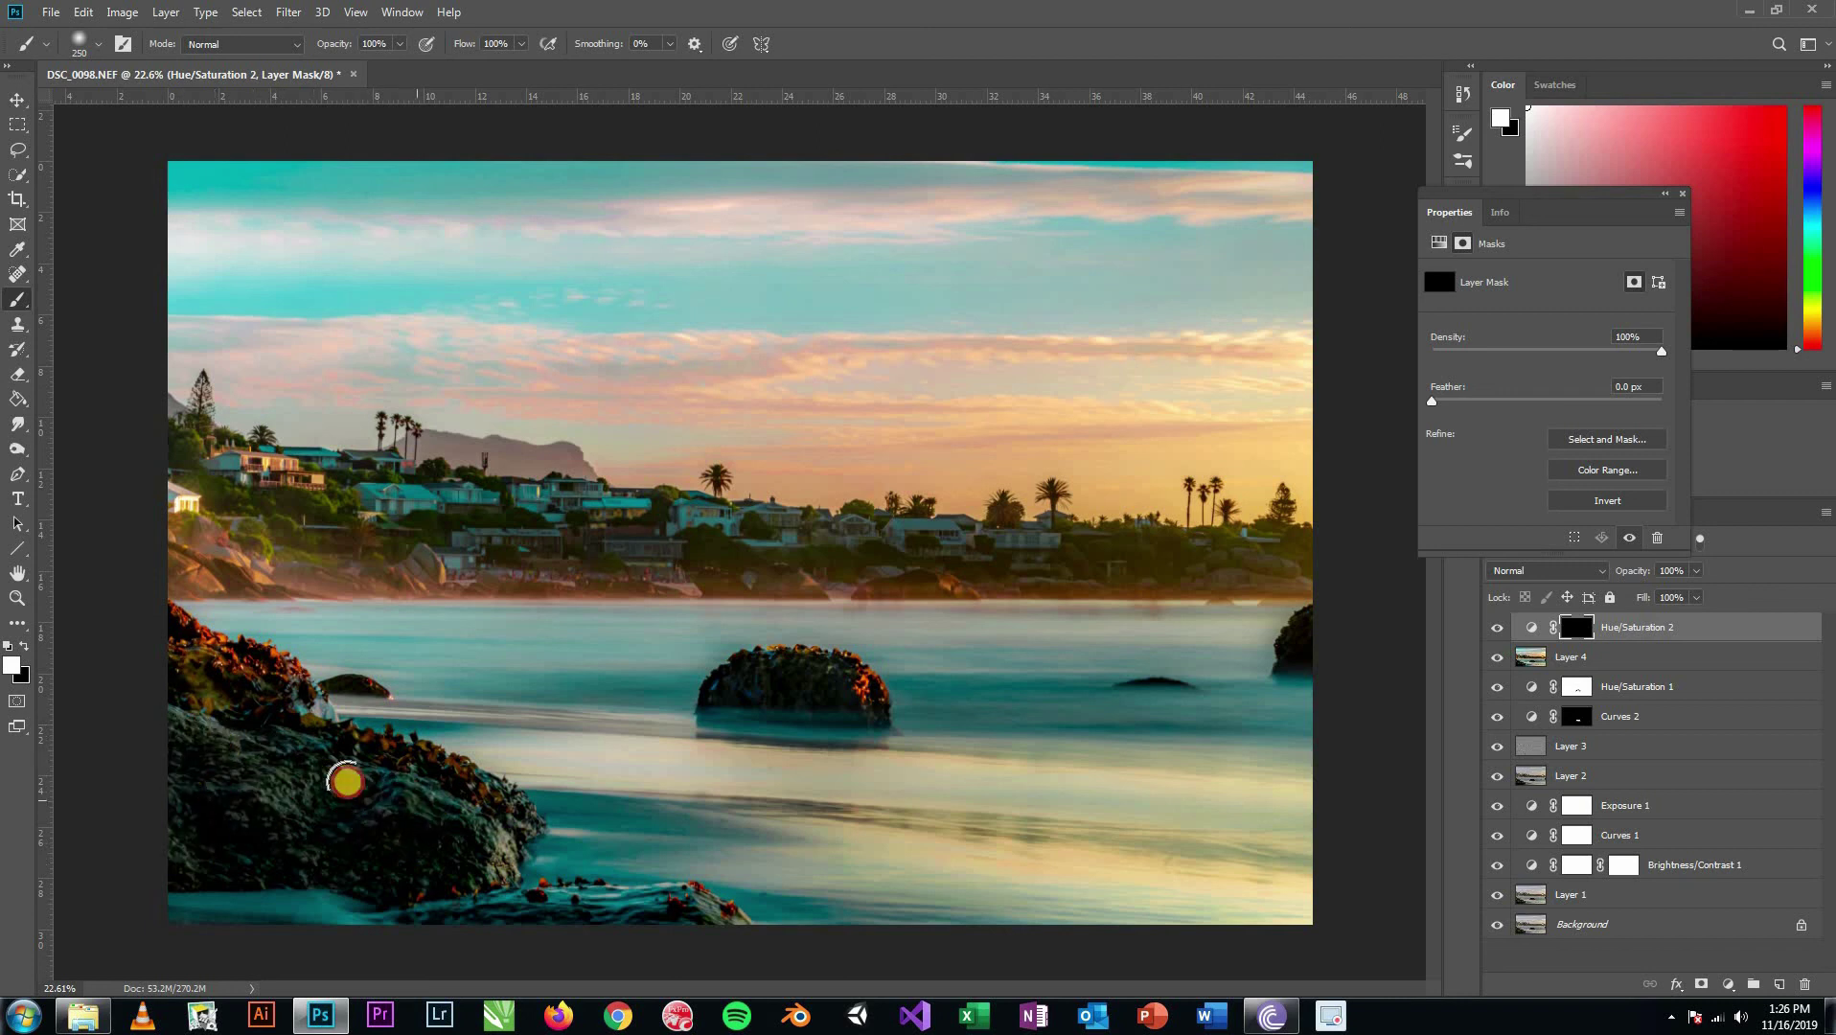
mouse_move(445, 867)
mouse_down()
mouse_move(279, 762)
mouse_move(173, 754)
mouse_move(177, 844)
mouse_move(242, 870)
mouse_move(381, 861)
mouse_move(254, 861)
mouse_move(377, 845)
mouse_move(213, 864)
mouse_move(434, 869)
mouse_move(344, 782)
mouse_move(194, 724)
mouse_move(367, 829)
mouse_up()
key(backslash)
key(backslash)
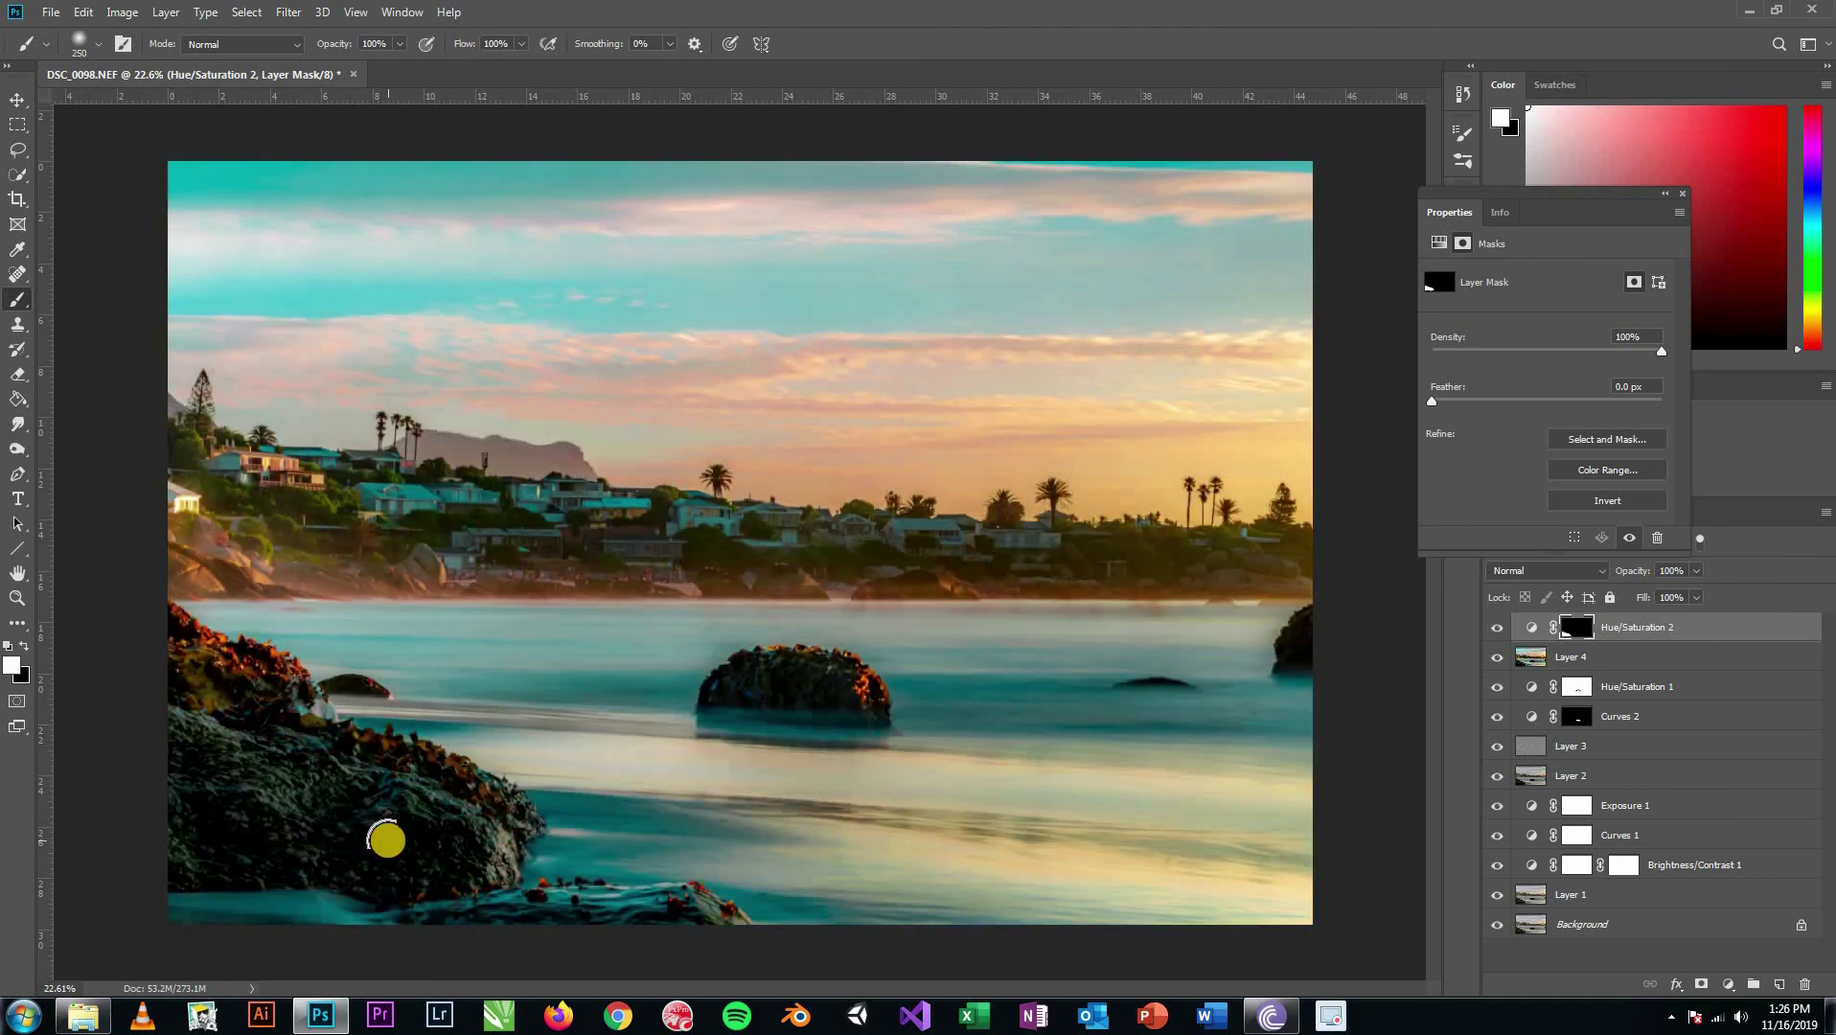
click(1683, 194)
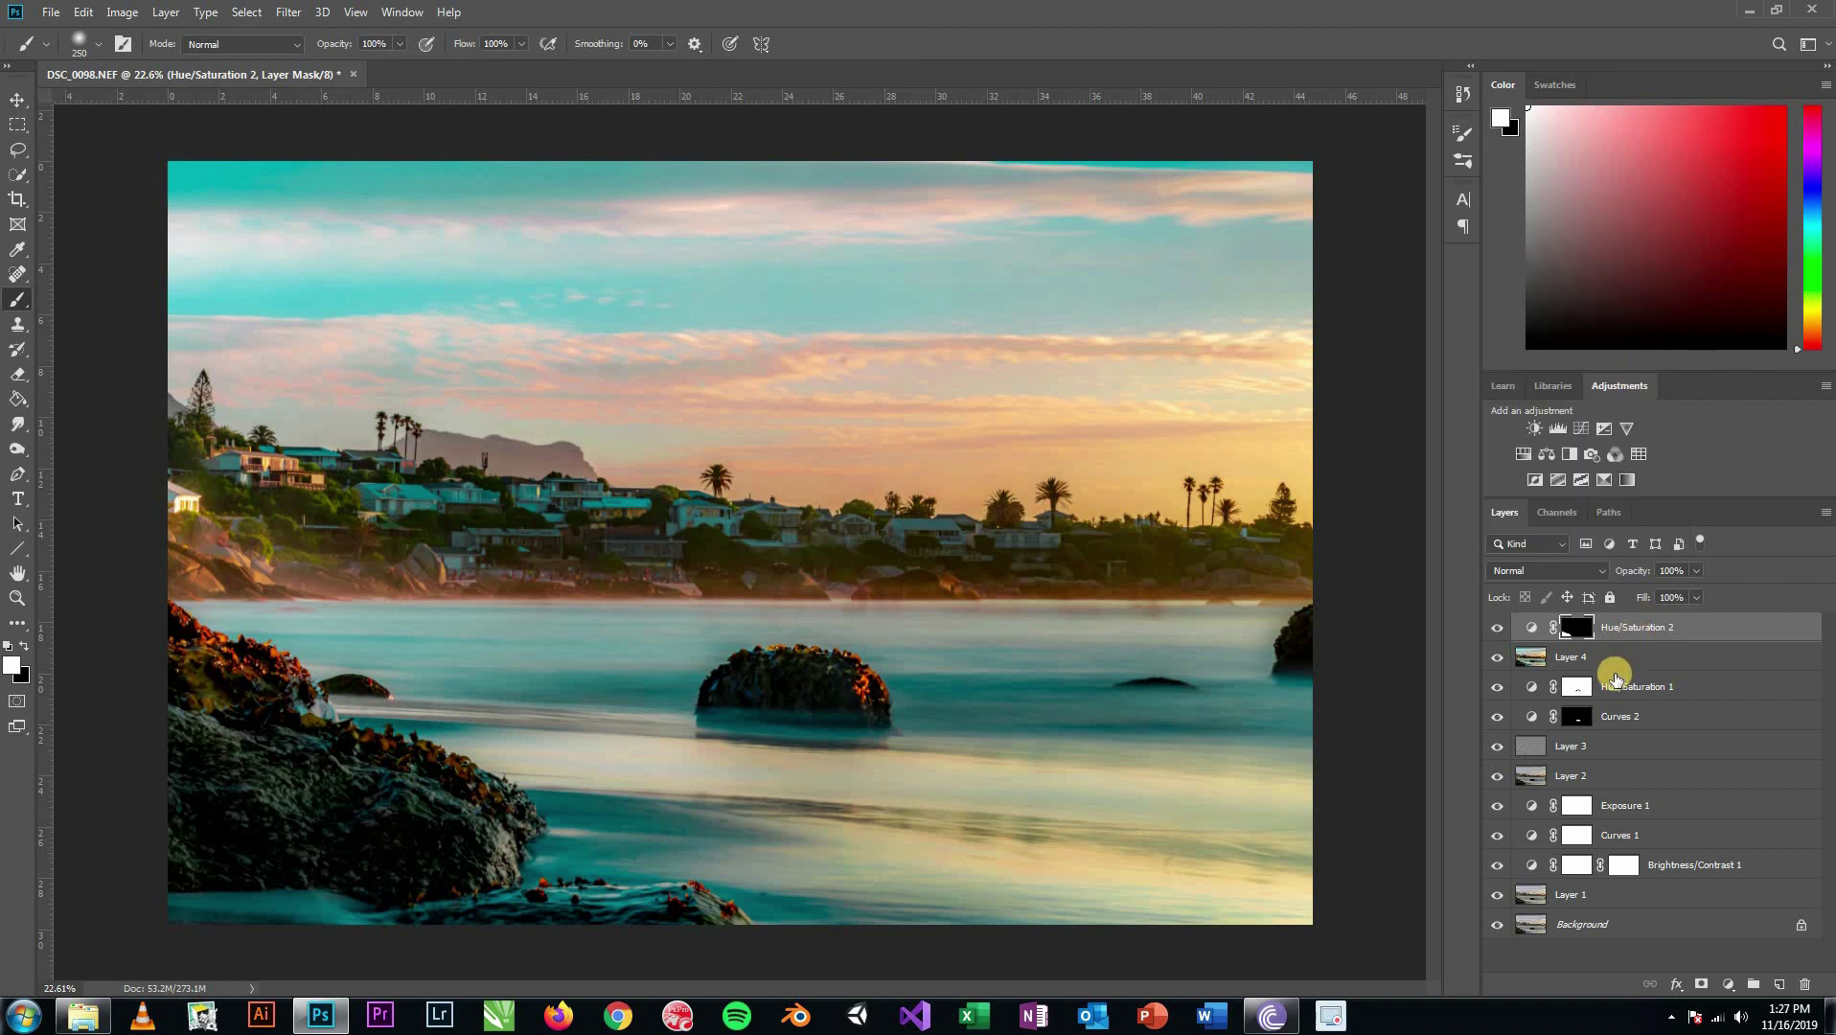